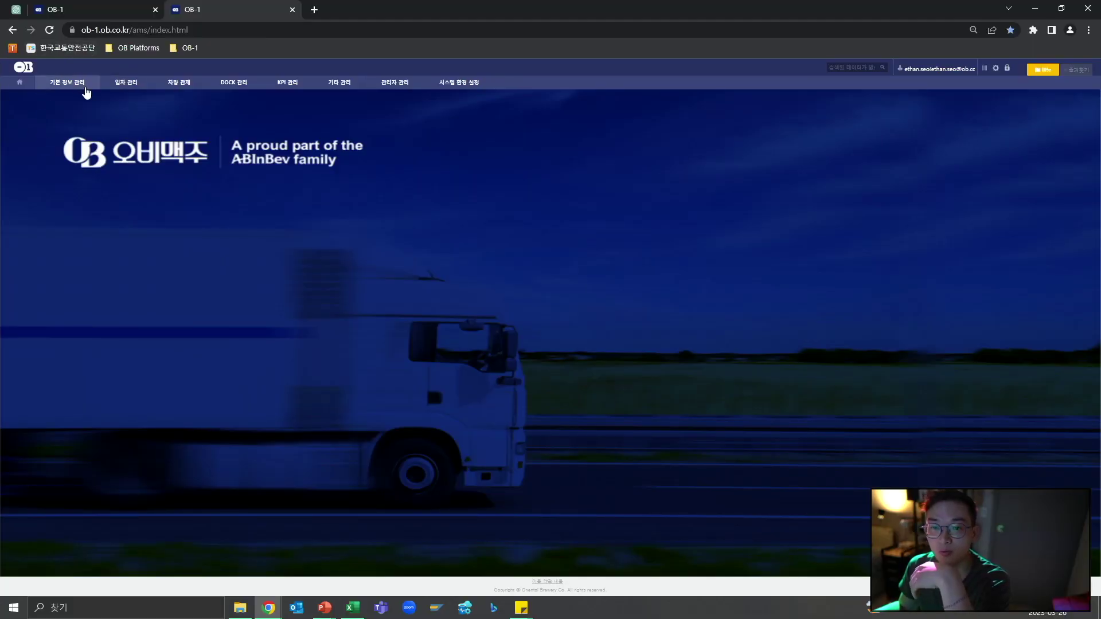
Examine the functions offered under each management category, from 기본 정보 관리 through 시스템 환경 설정.
click(82, 85)
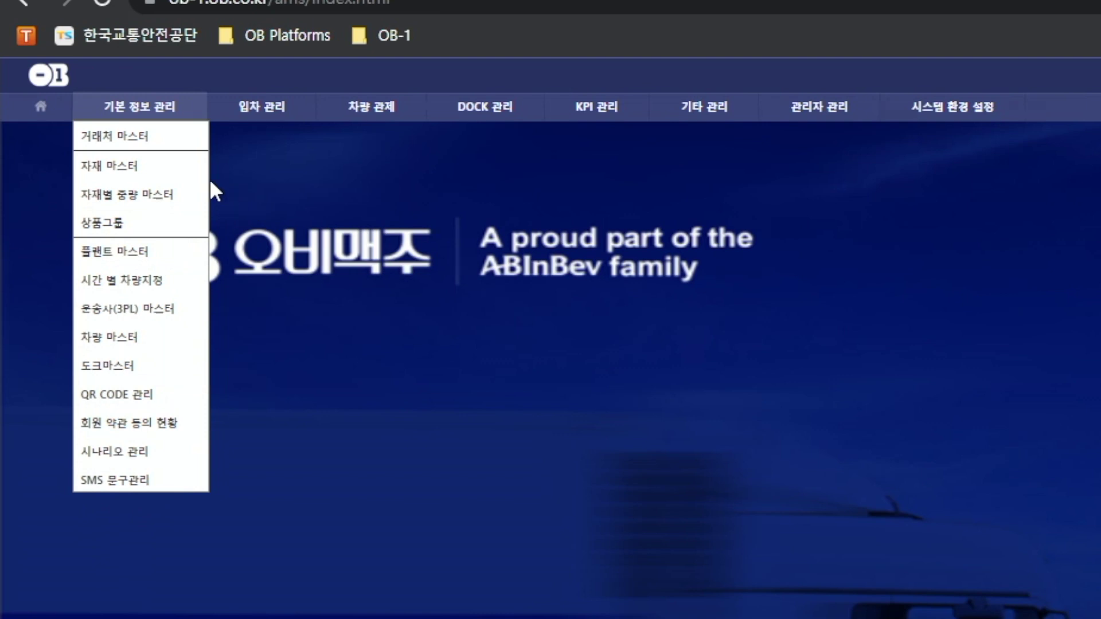
mouse_move(273, 111)
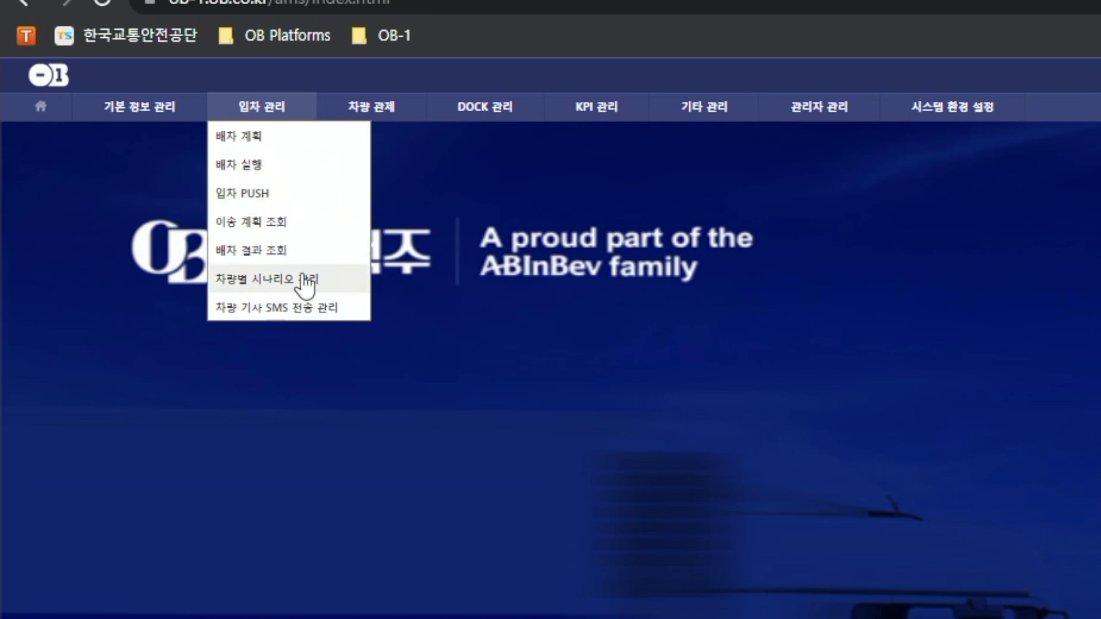
mouse_move(391, 115)
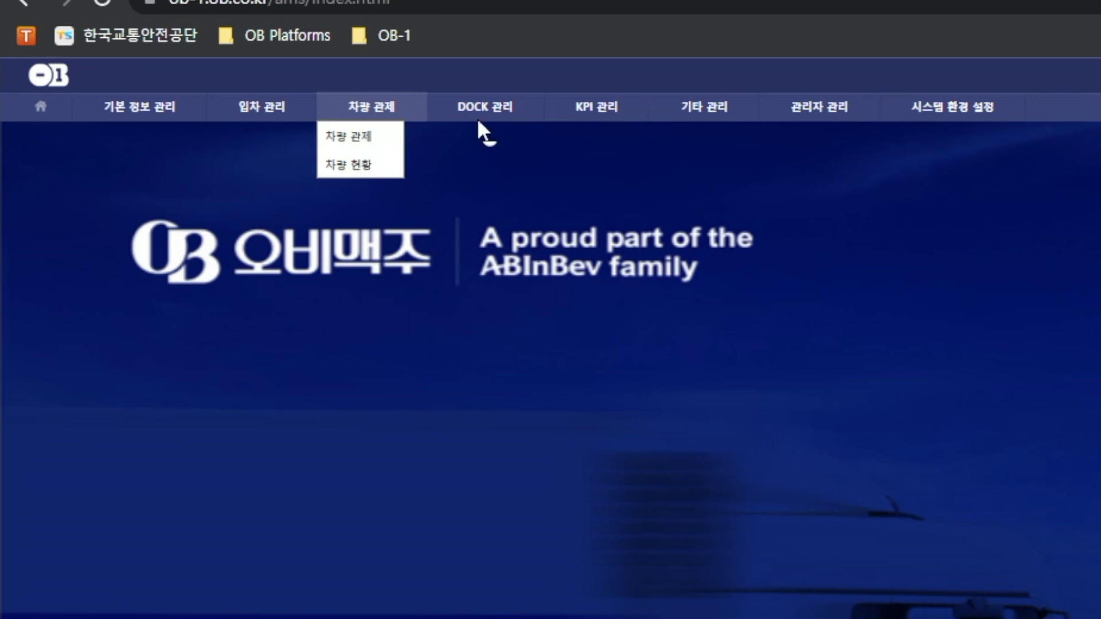
mouse_move(512, 117)
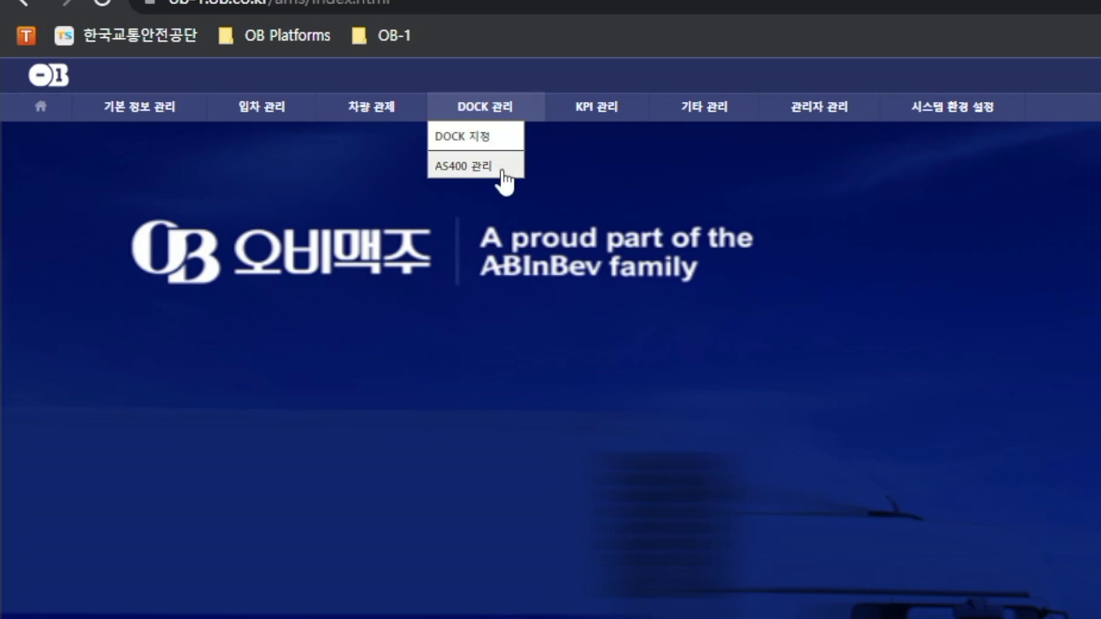
mouse_move(605, 118)
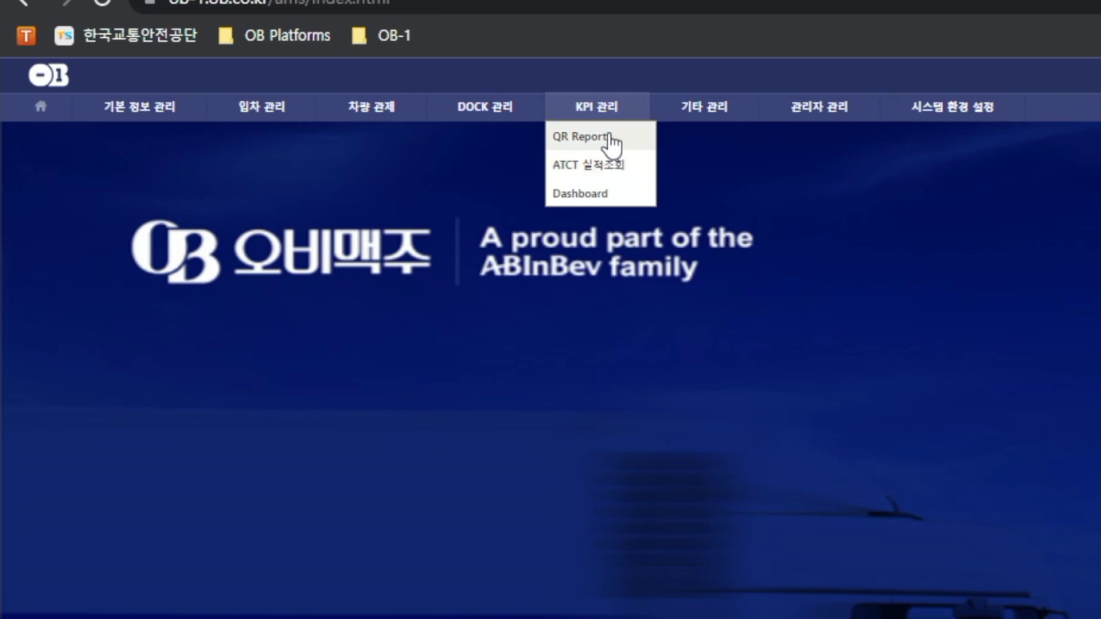
mouse_move(824, 115)
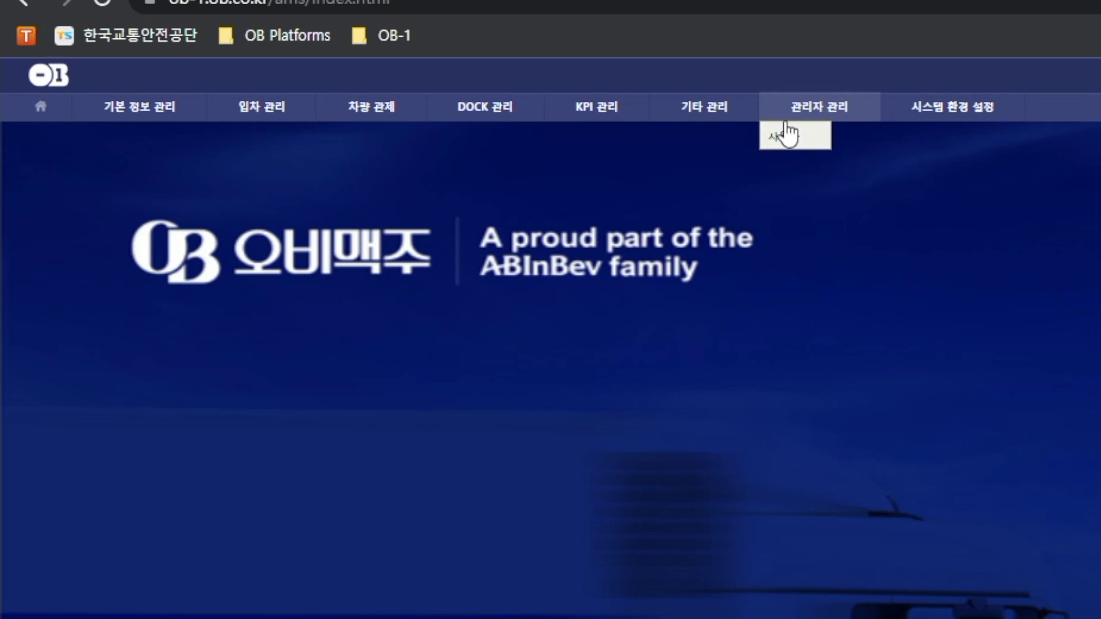
mouse_move(942, 113)
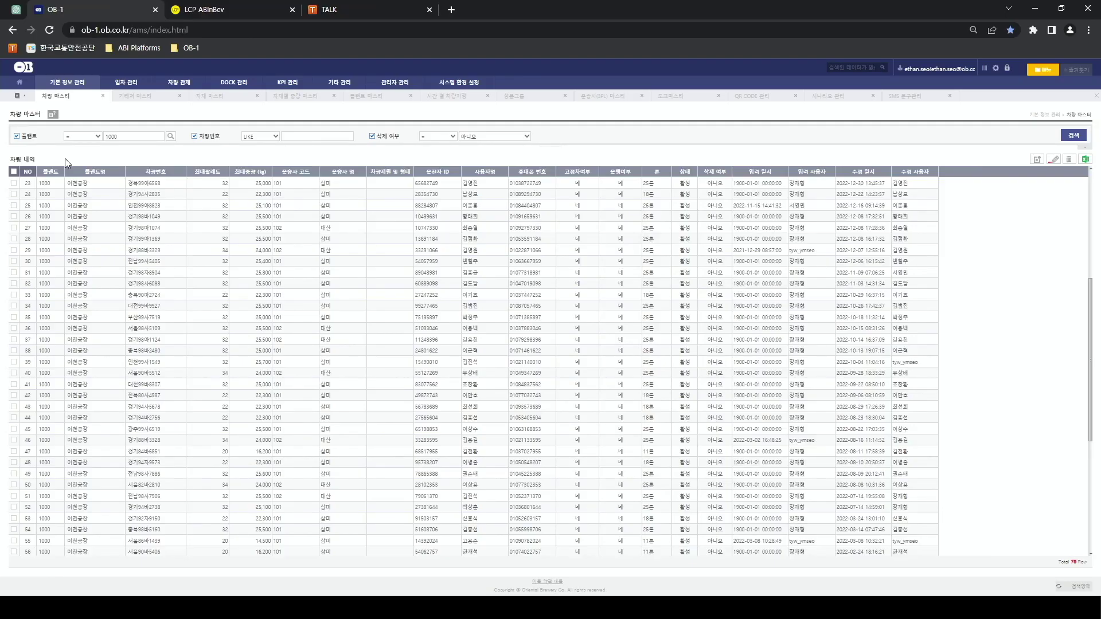
Start a new vehicle record in 차량 마스터 and assign it to plant 1000 (이천공장).
click(73, 84)
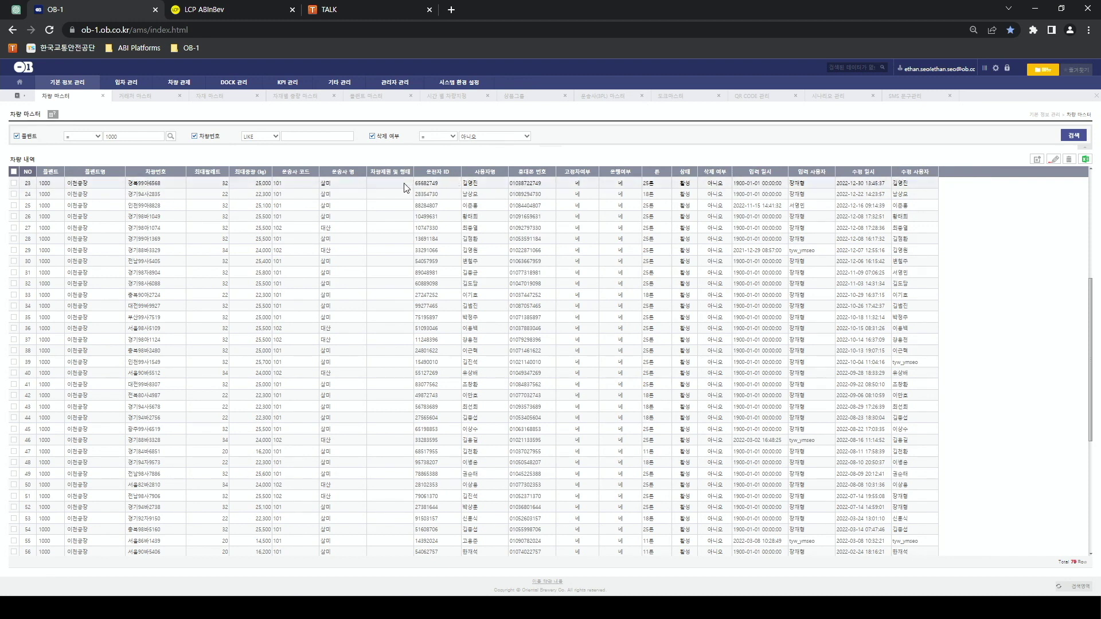
click(1037, 159)
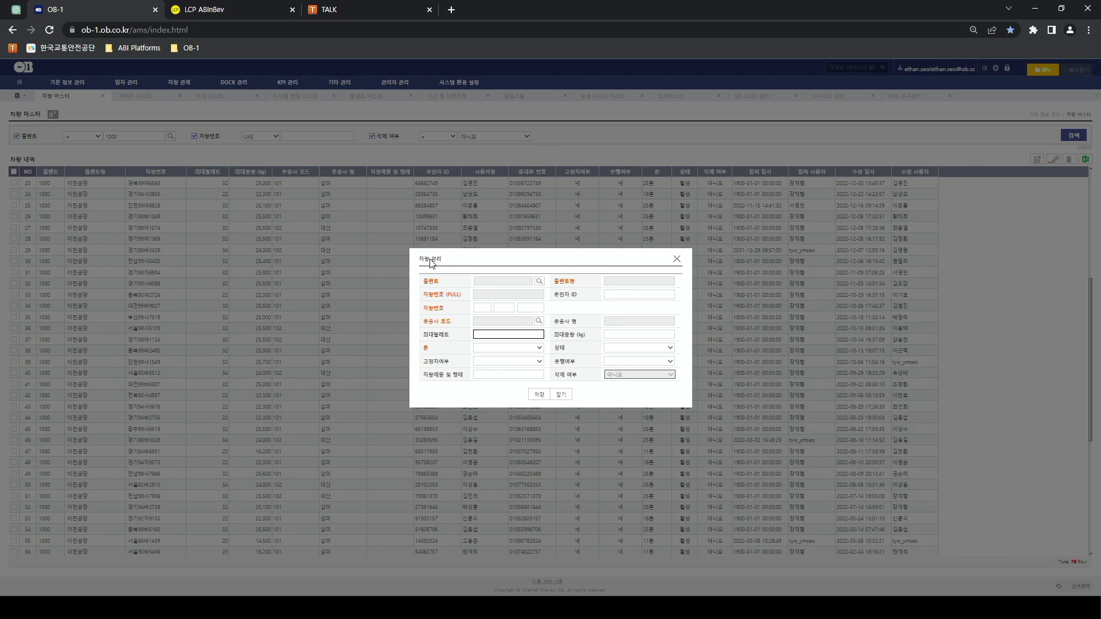
click(539, 282)
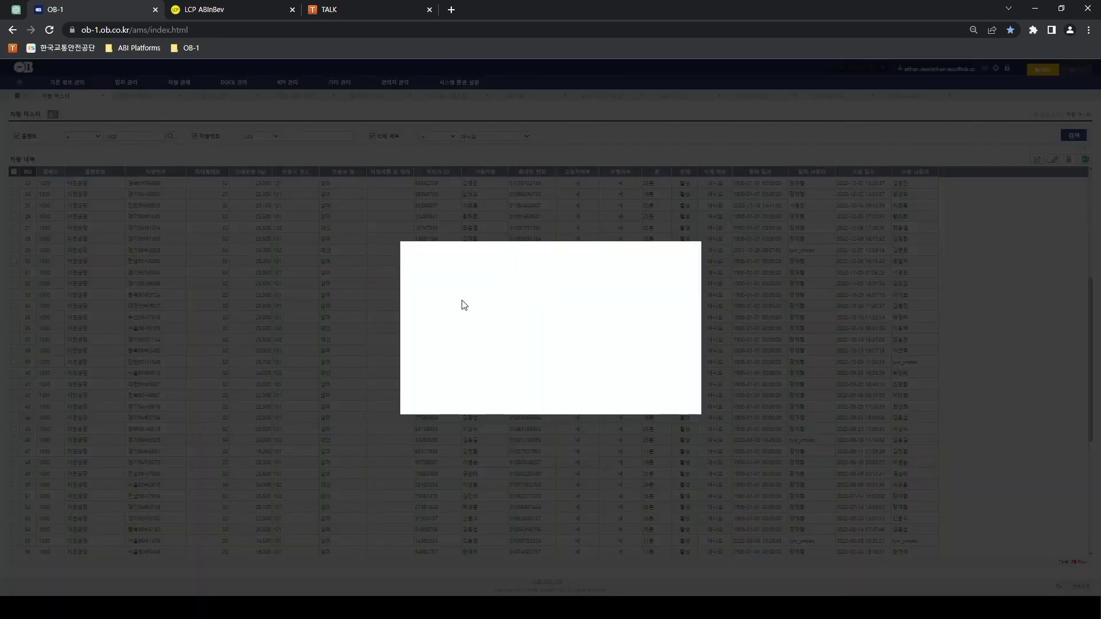
double_click(445, 305)
Enter the new vehicle's 차량번호 as 서울, 89바 and 1234.
click(484, 307)
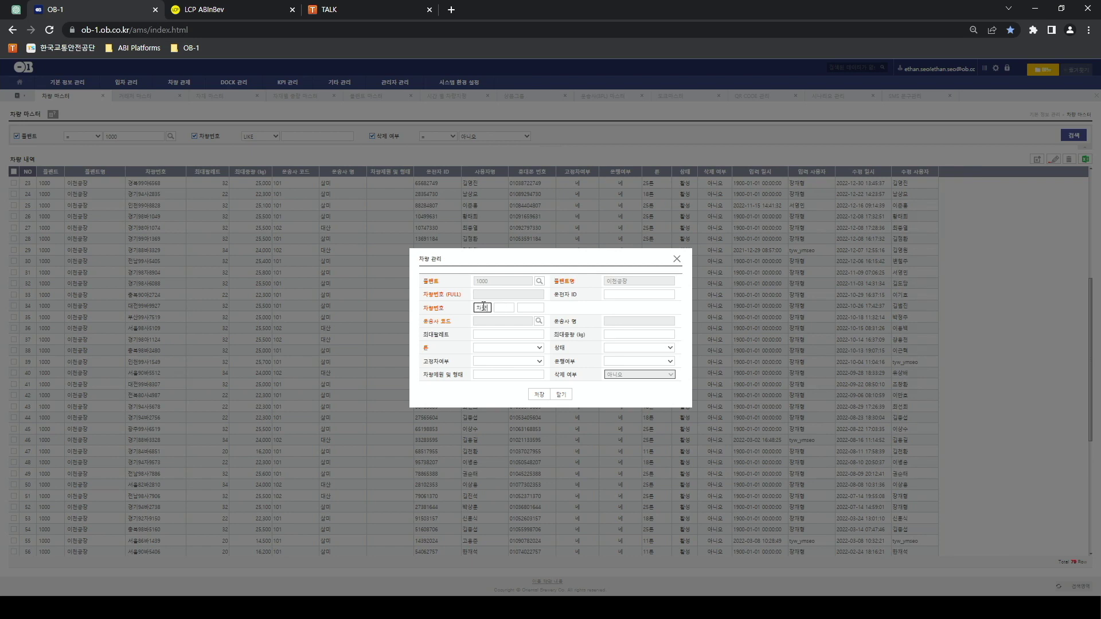
key(Tab)
text(88)
key(Tab)
key(Tab)
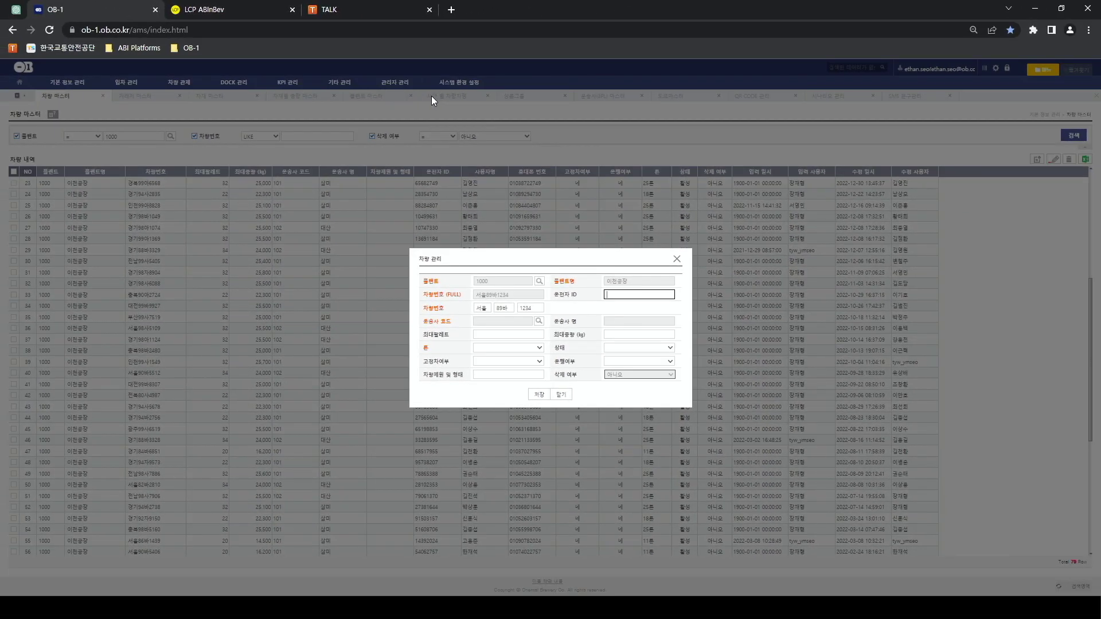
Assign carrier code 101 to the vehicle, set 최대팔레트 to 32 and fill in its 최대중량 (kg).
click(539, 321)
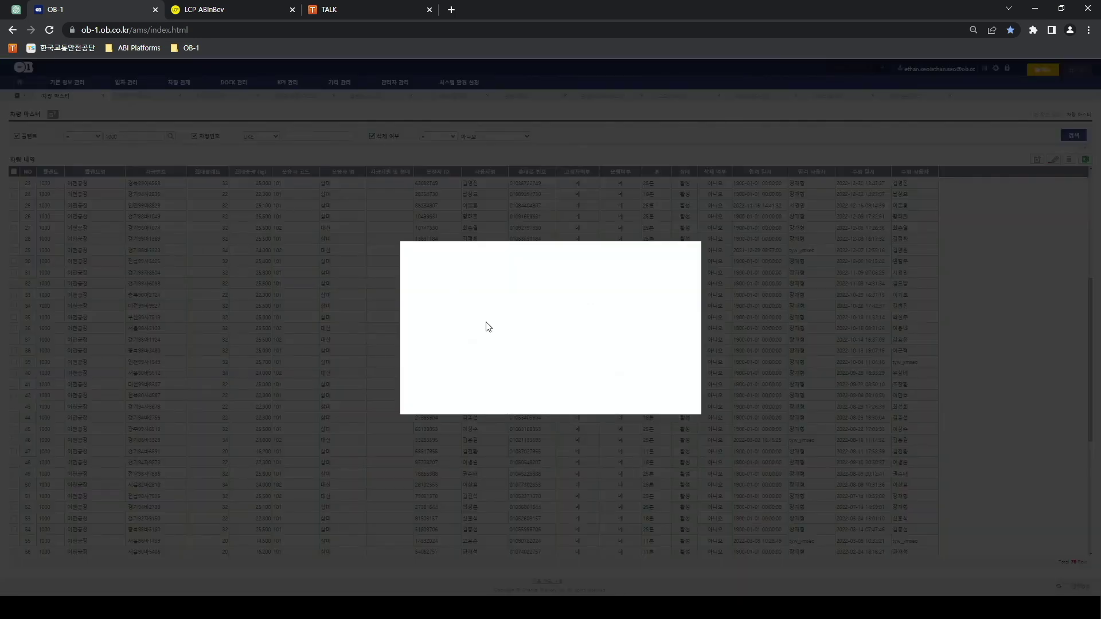
double_click(452, 308)
click(497, 334)
text(32)
click(630, 335)
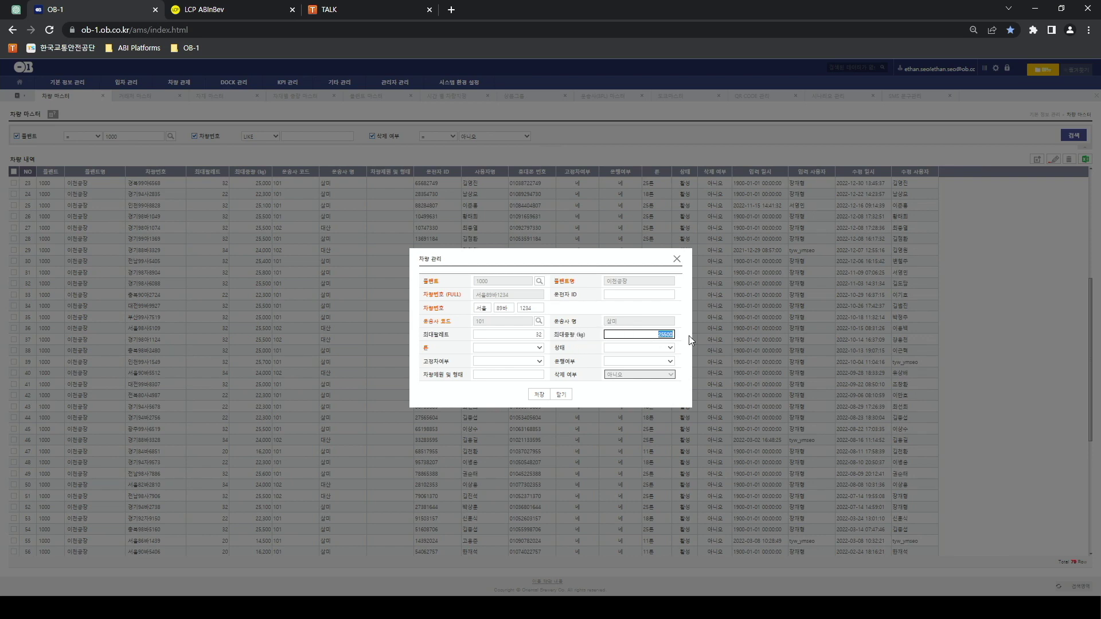
click(659, 335)
Set the vehicle's 톤 to 25톤, its 상태 to 활성, and both 고정차여부 and 운행여부 to 네.
click(506, 348)
click(499, 385)
click(633, 348)
click(636, 363)
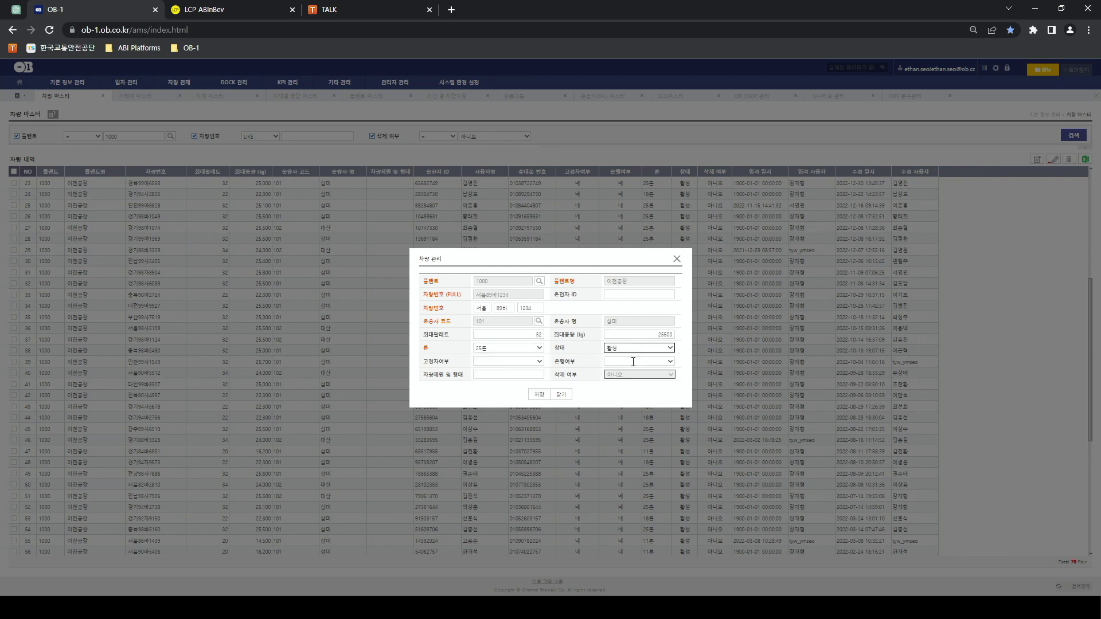
click(519, 362)
click(519, 384)
click(619, 361)
click(618, 383)
Fill in the vehicle's 차량제원 및 형태 and close the record form without saving.
click(532, 373)
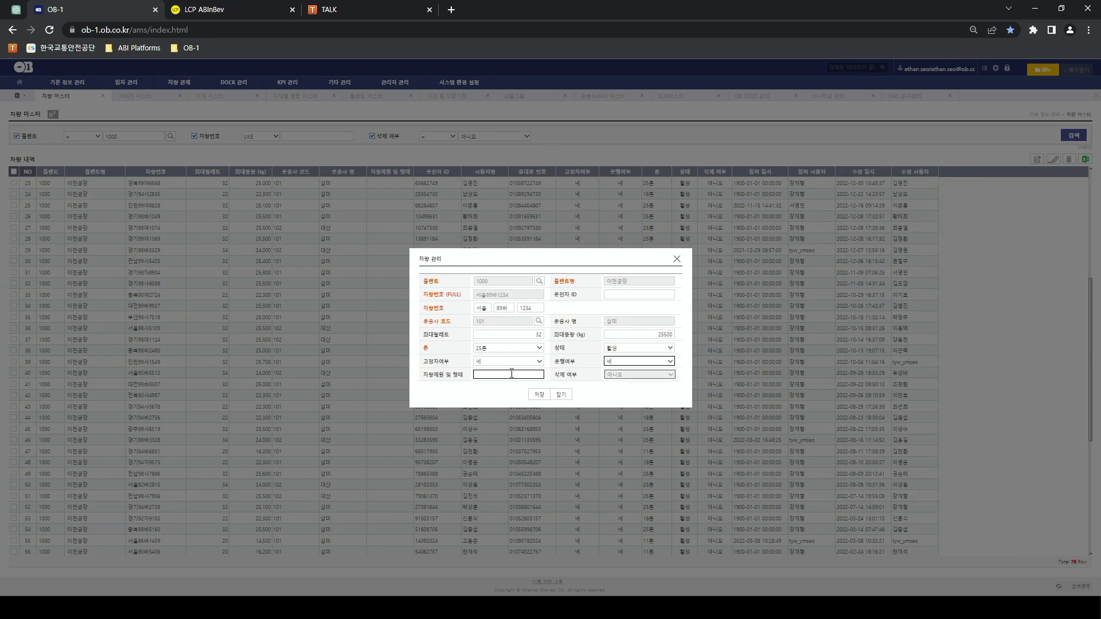
text(쉬)
click(561, 396)
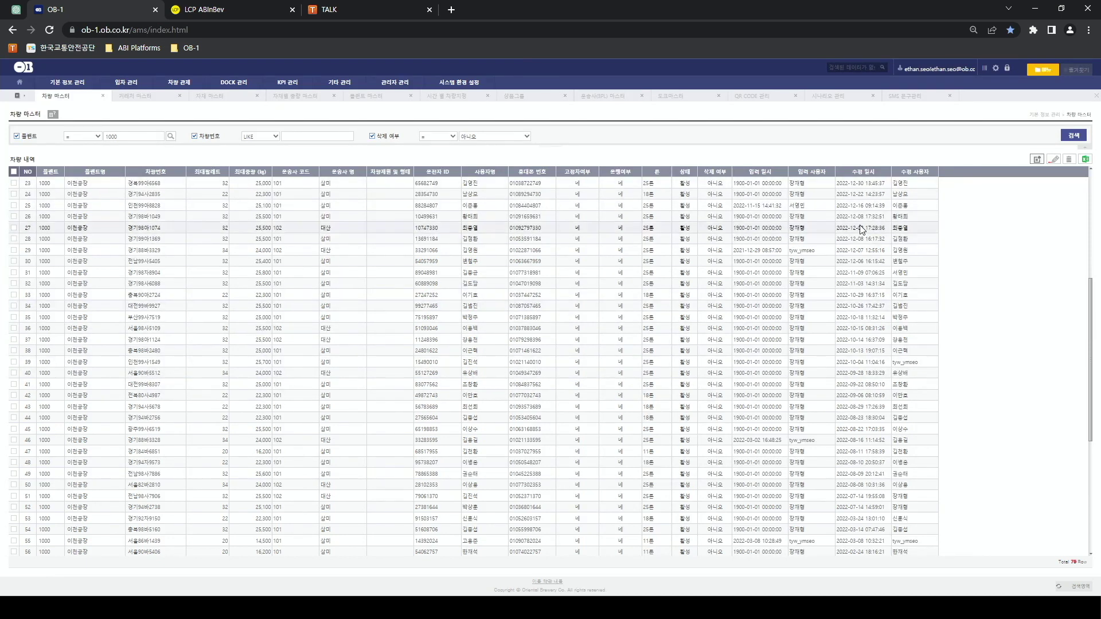
In 도크마스터, add a Dock 디테일 row named 새로운 도크 with Dock 번호 순서 11, checking it against the existing order numbers.
click(670, 96)
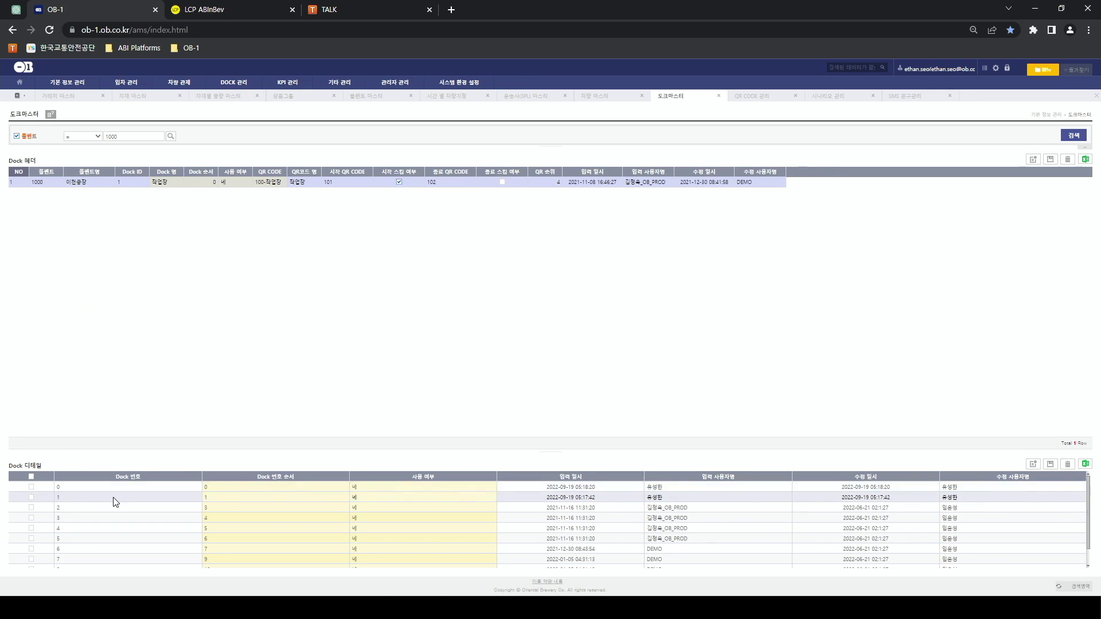
scroll(166, 510, down, 2)
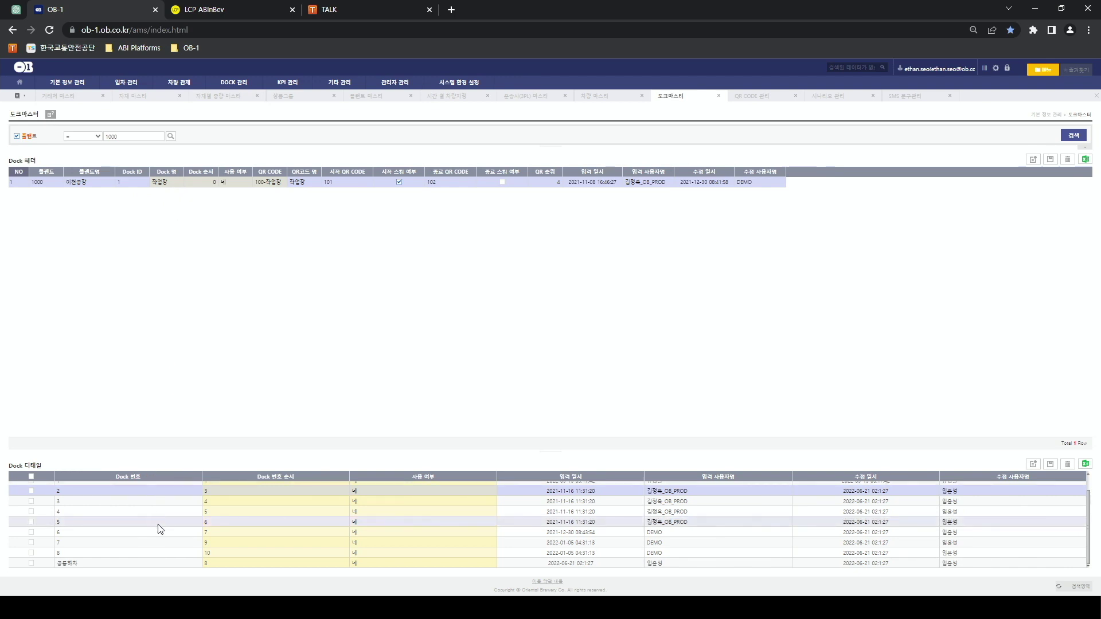
click(1036, 468)
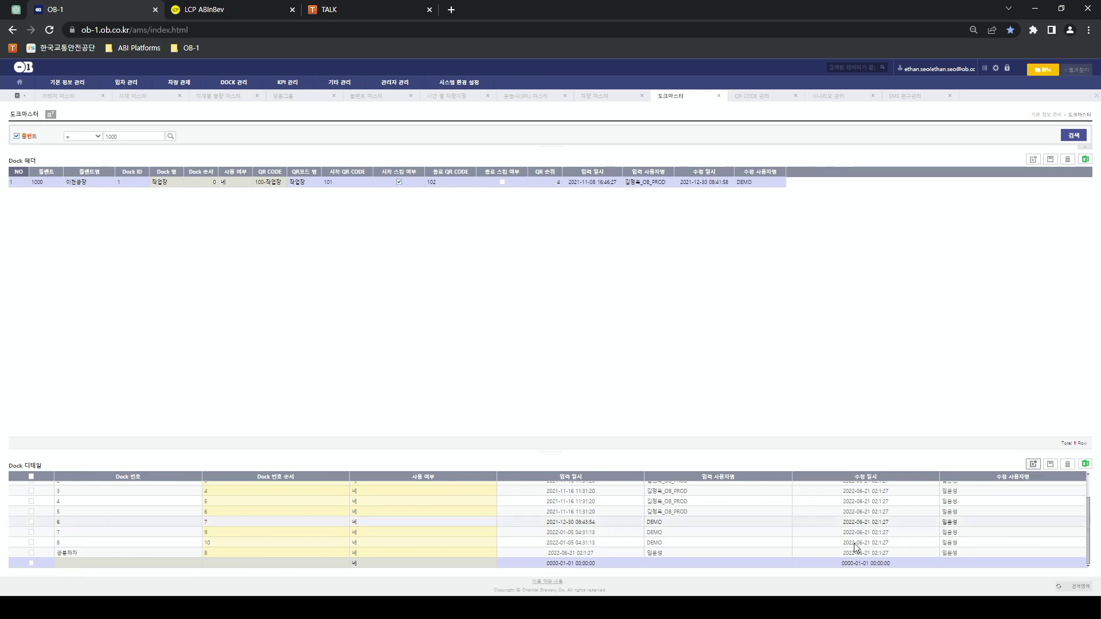
click(98, 567)
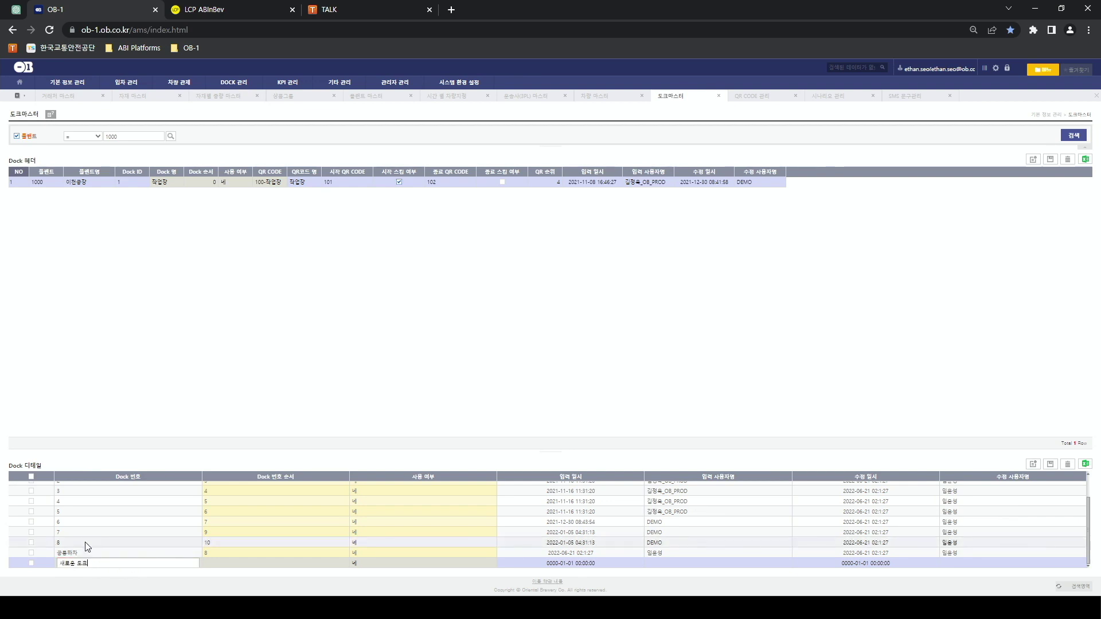
click(218, 562)
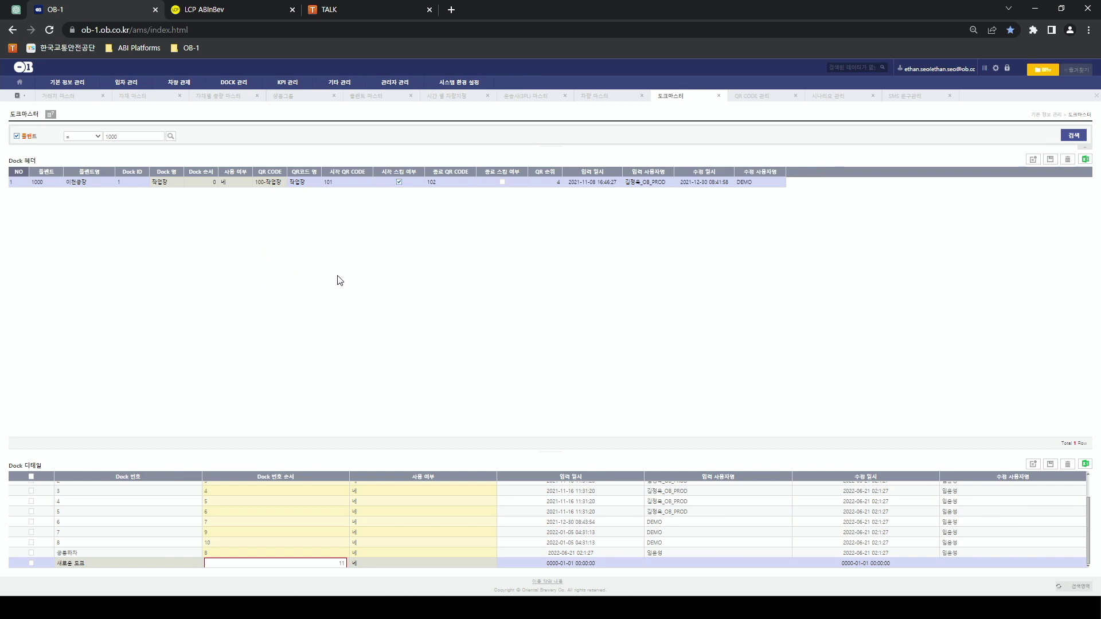
scroll(295, 523, up, 3)
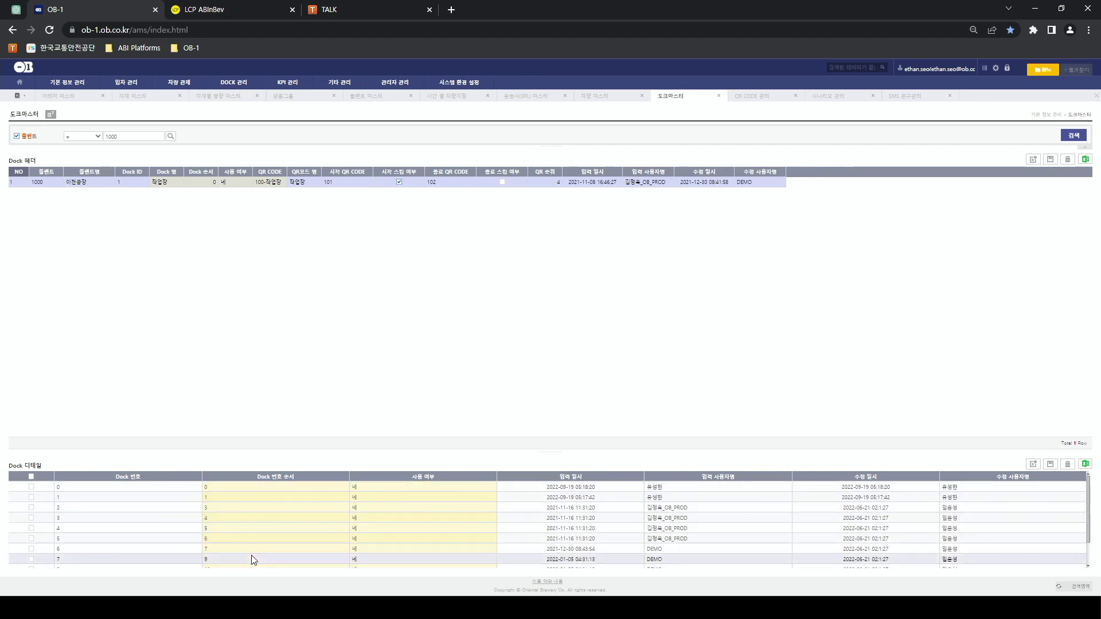
scroll(248, 537, down, 3)
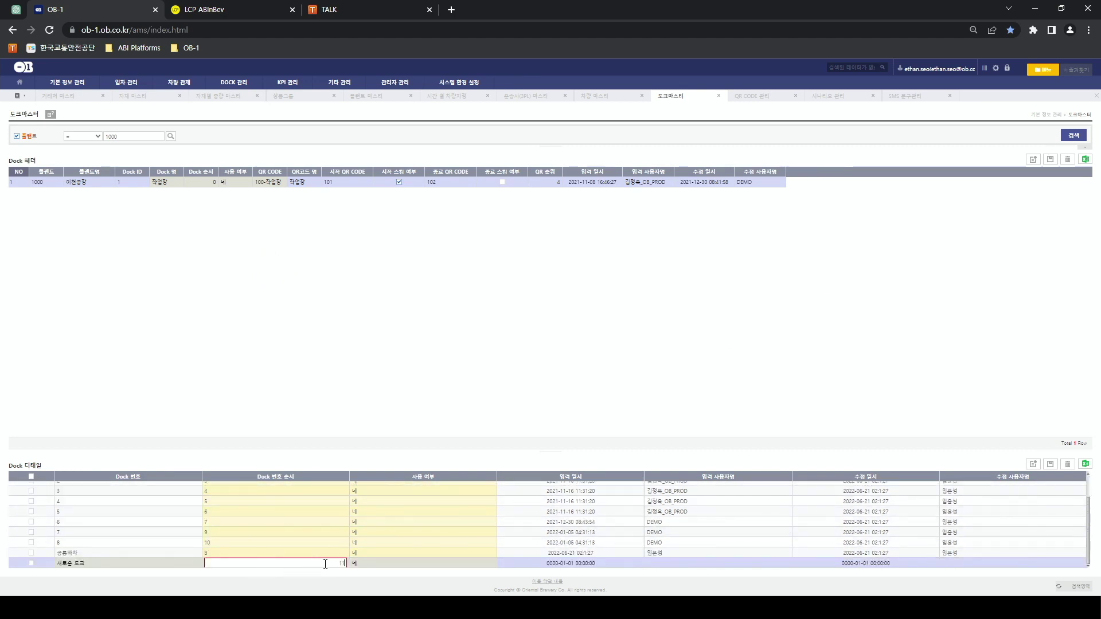
scroll(299, 532, up, 3)
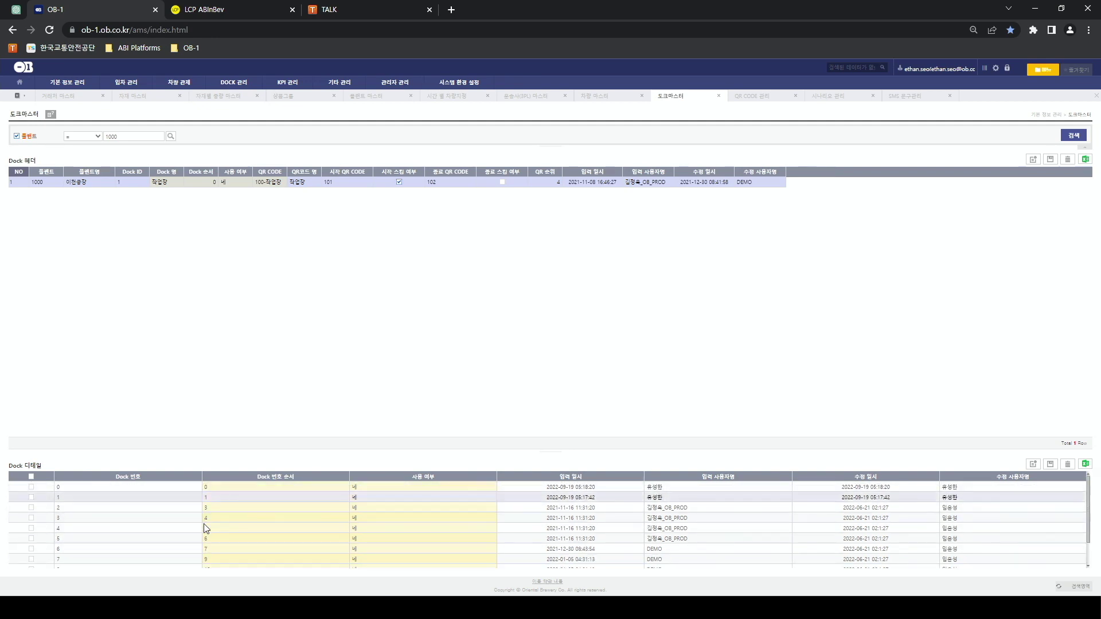
scroll(225, 550, down, 3)
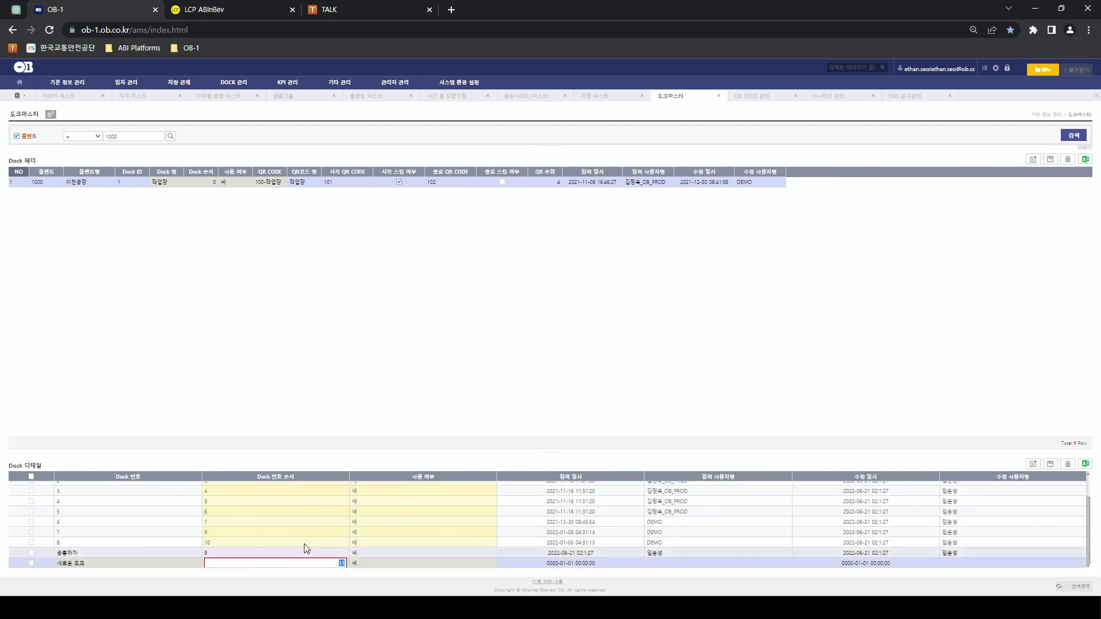
scroll(320, 554, up, 3)
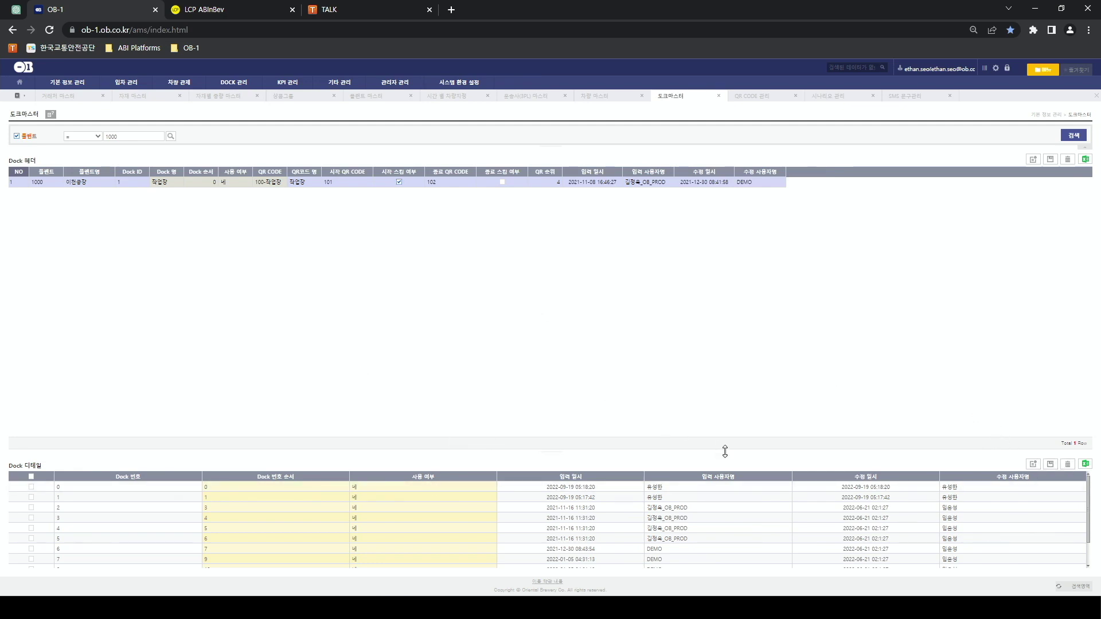
Delete the 새로운 도크 row from Dock 디테일 and confirm the deletion.
click(1068, 465)
click(544, 359)
scroll(263, 494, down, 2)
click(31, 563)
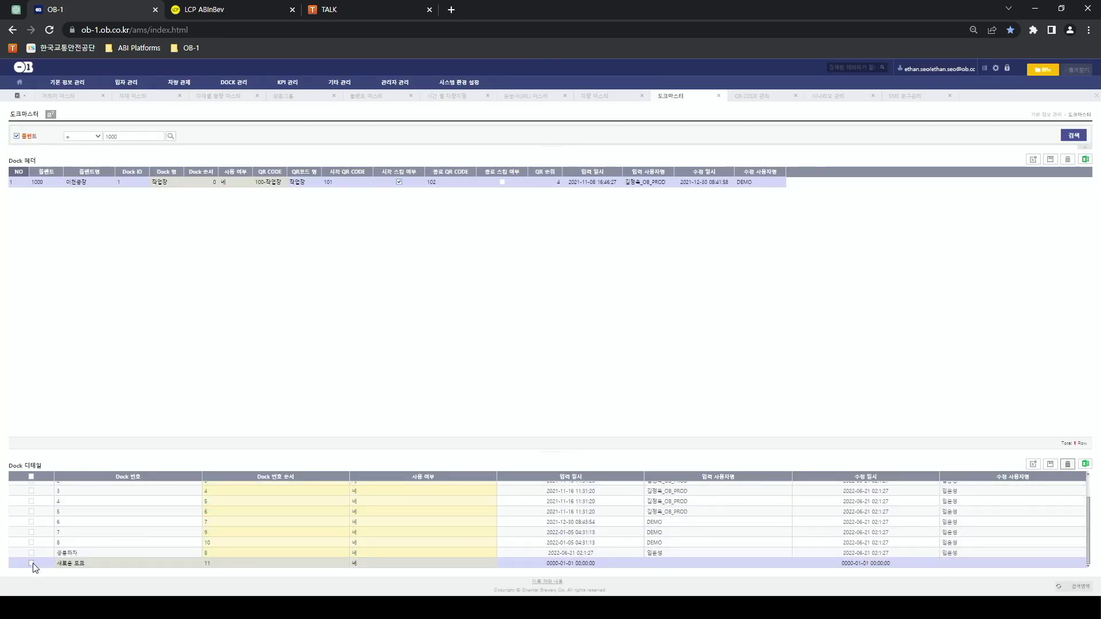
click(1068, 463)
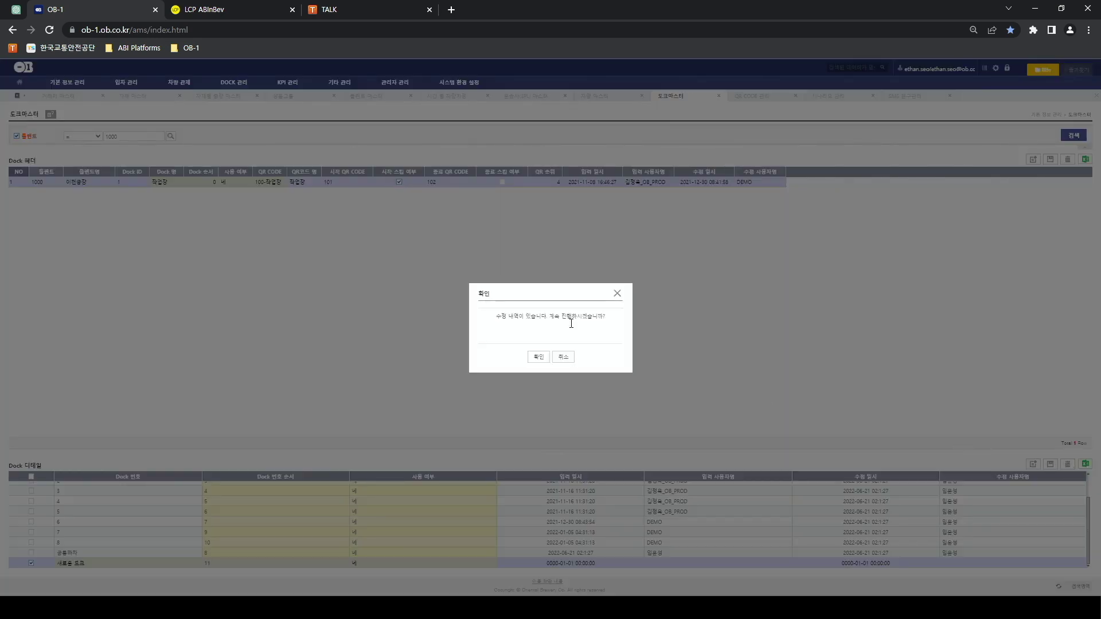
click(539, 358)
click(540, 359)
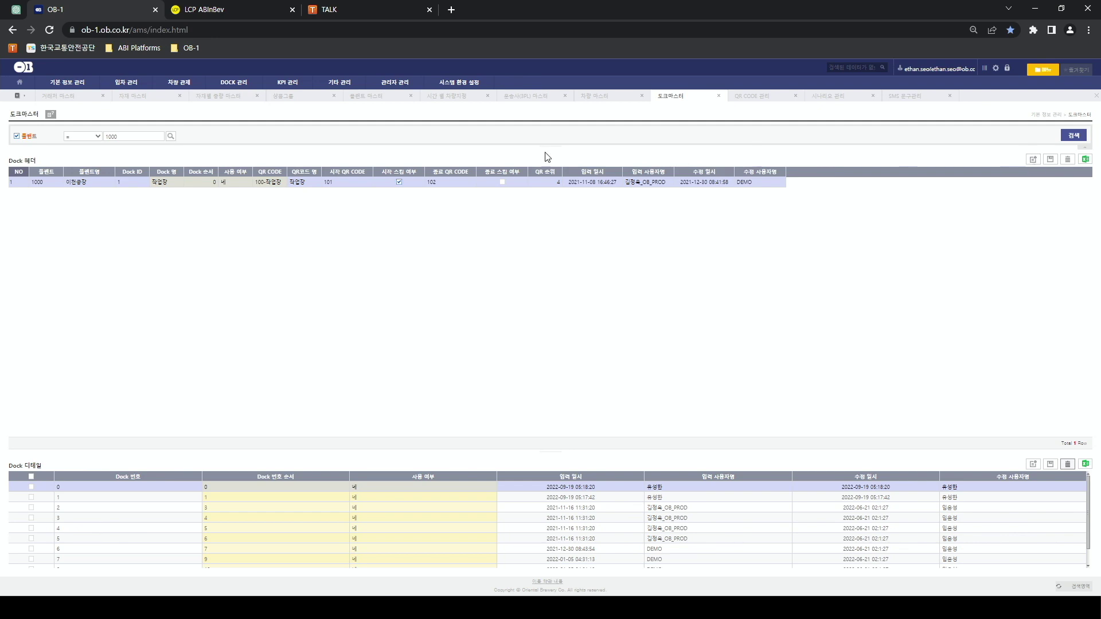
Add a Dock 헤더 row for plant 1000 with Dock ID 2 and Dock 명 용기 하차장.
click(1033, 158)
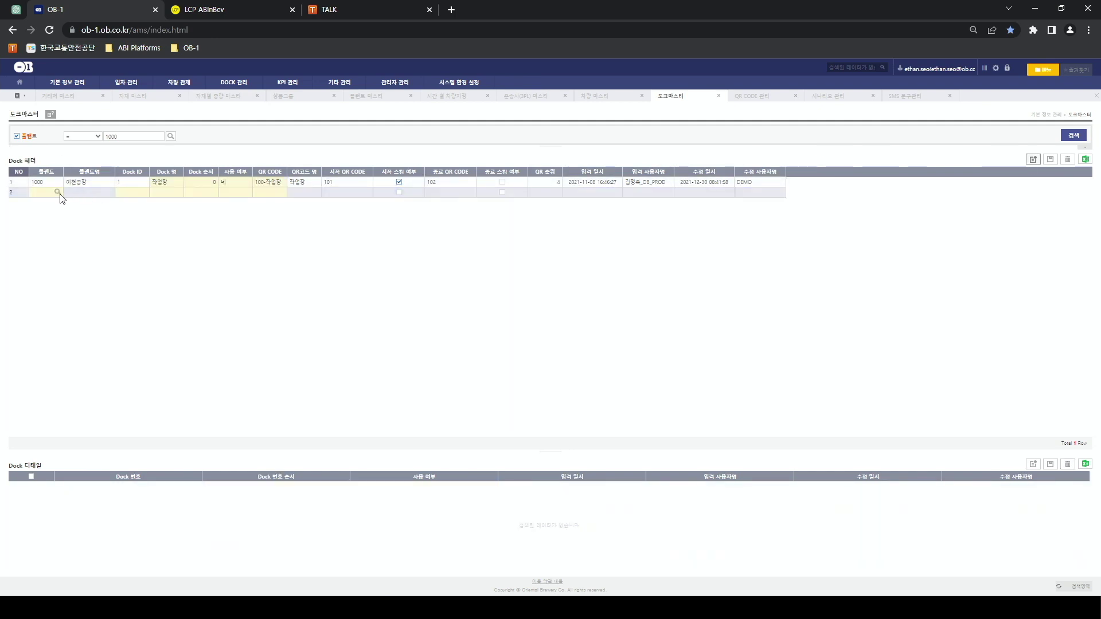
click(58, 192)
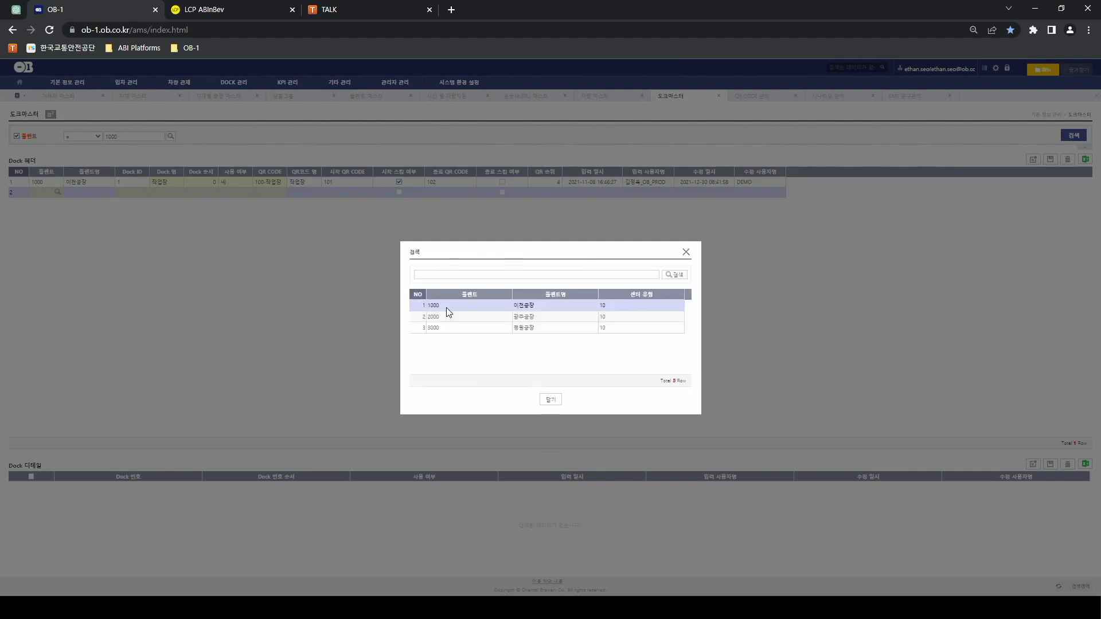
double_click(447, 309)
click(138, 192)
text(2)
click(156, 192)
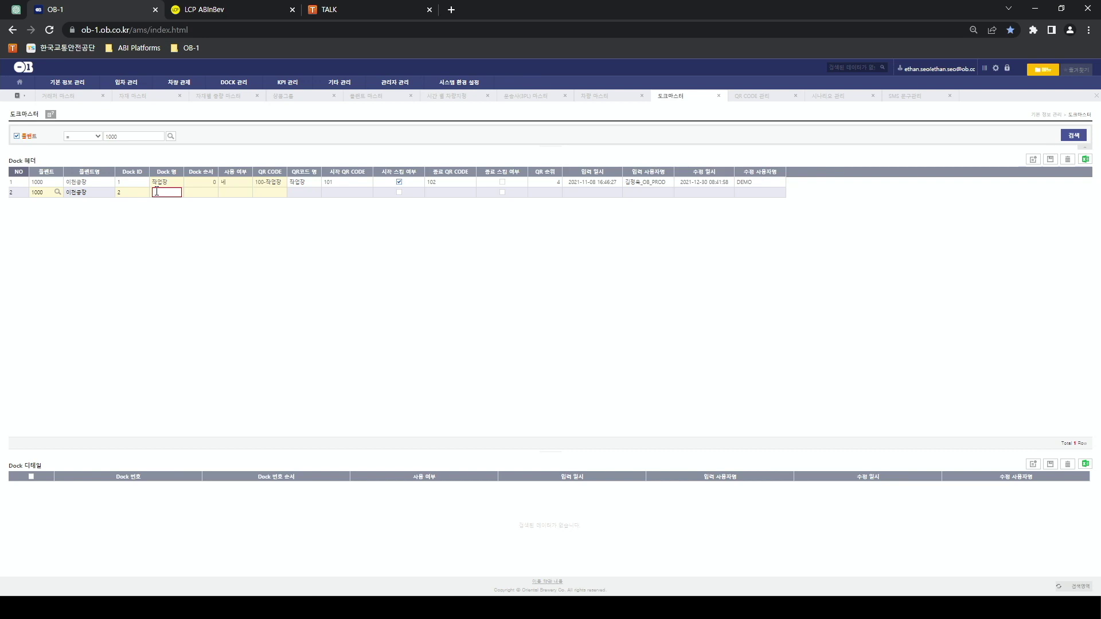
text(대기 하차장)
Rename the plant's first dock as 제품 상차장, and set Dock 순서 to 1 for the 용기 하차장 row and 2 for 제품 상차장.
click(172, 182)
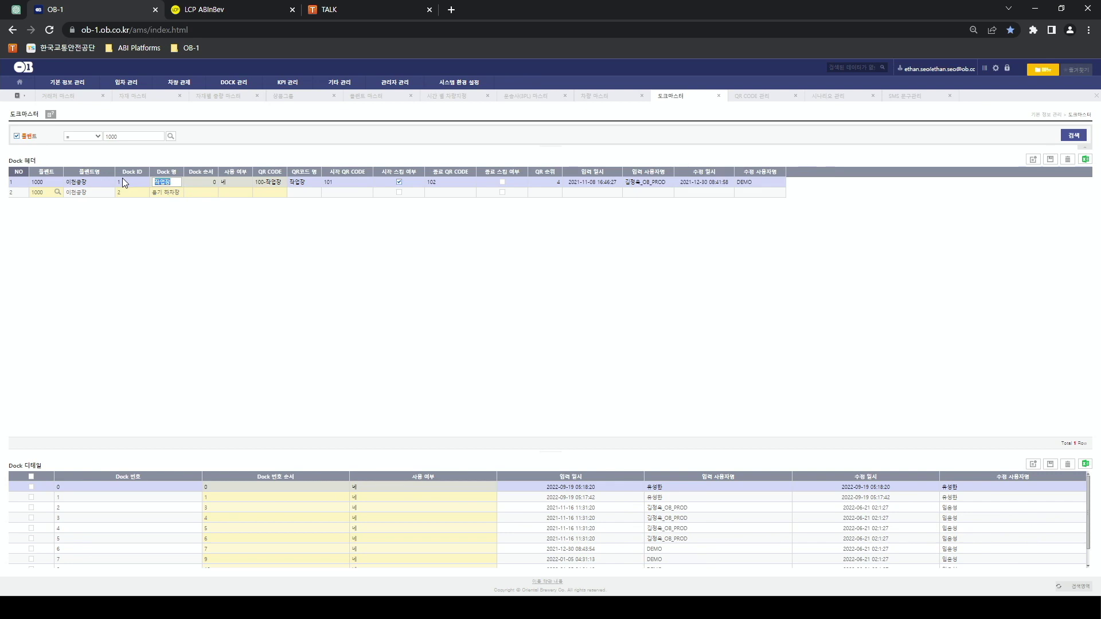
text(제품 상차장)
click(208, 183)
click(204, 194)
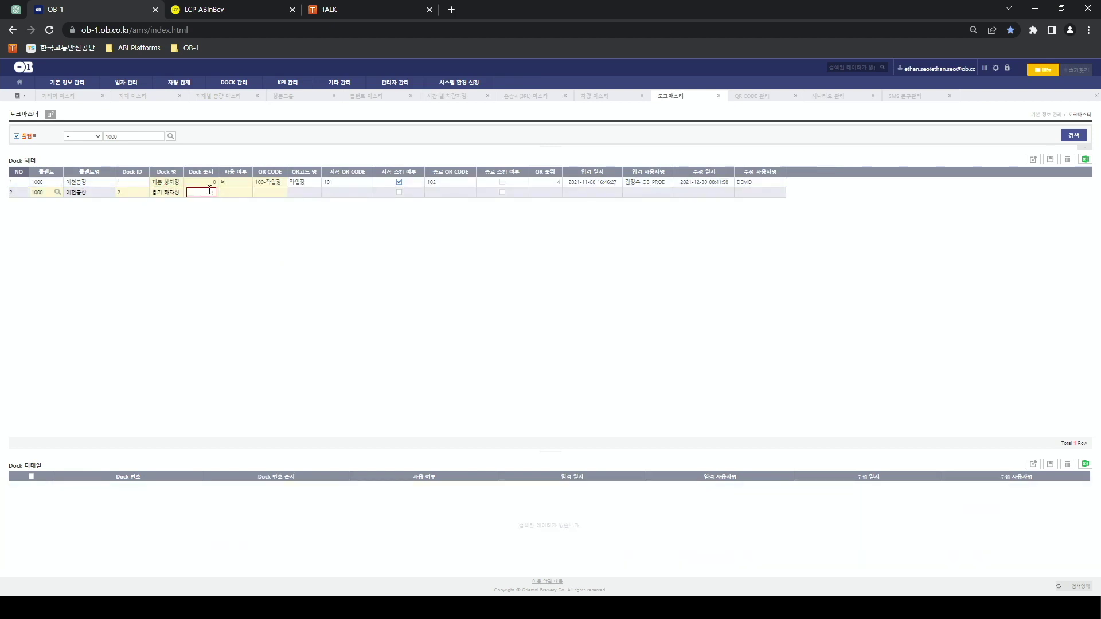
text(1)
click(208, 183)
text(2)
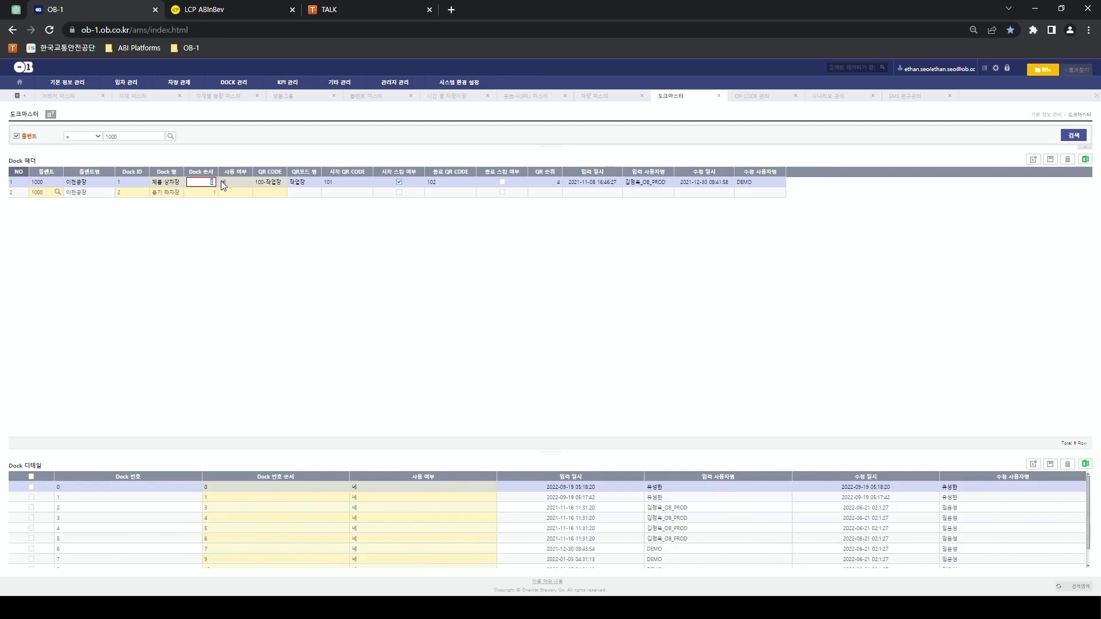
Set 사용 여부 to 네 for the 용기 하차장 row, and start deleting that row but cancel the confirmation.
click(238, 192)
click(238, 192)
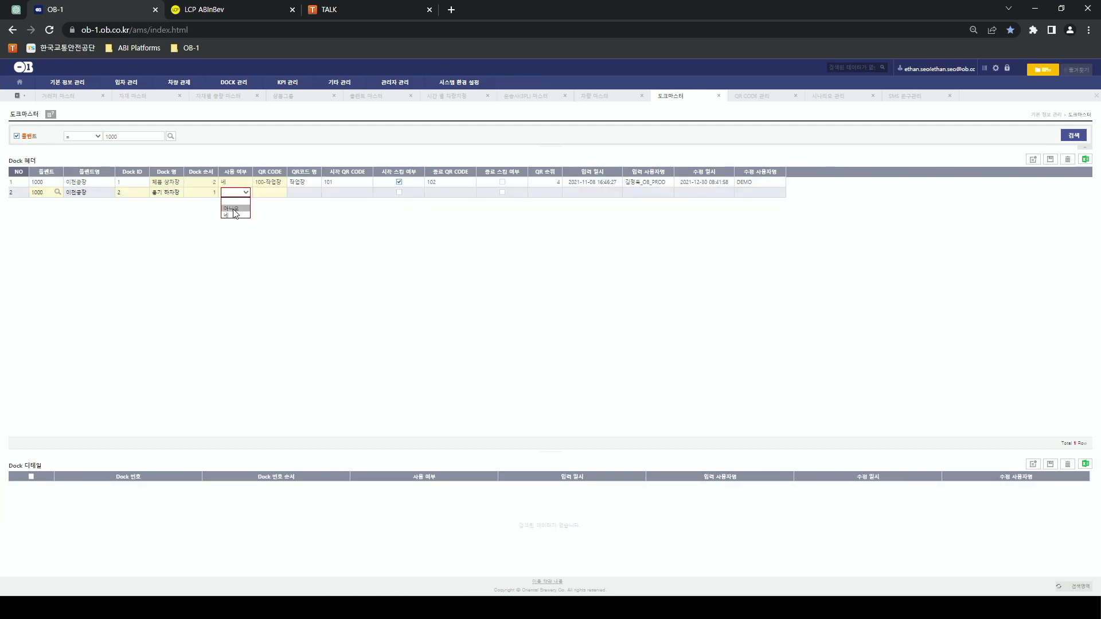
click(236, 208)
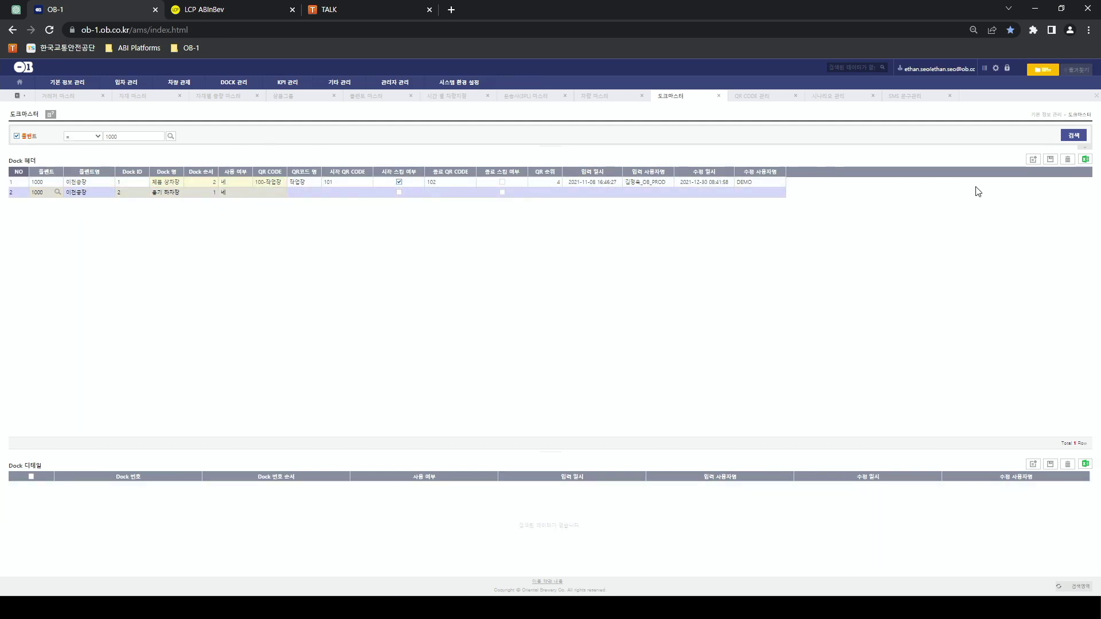
click(1068, 160)
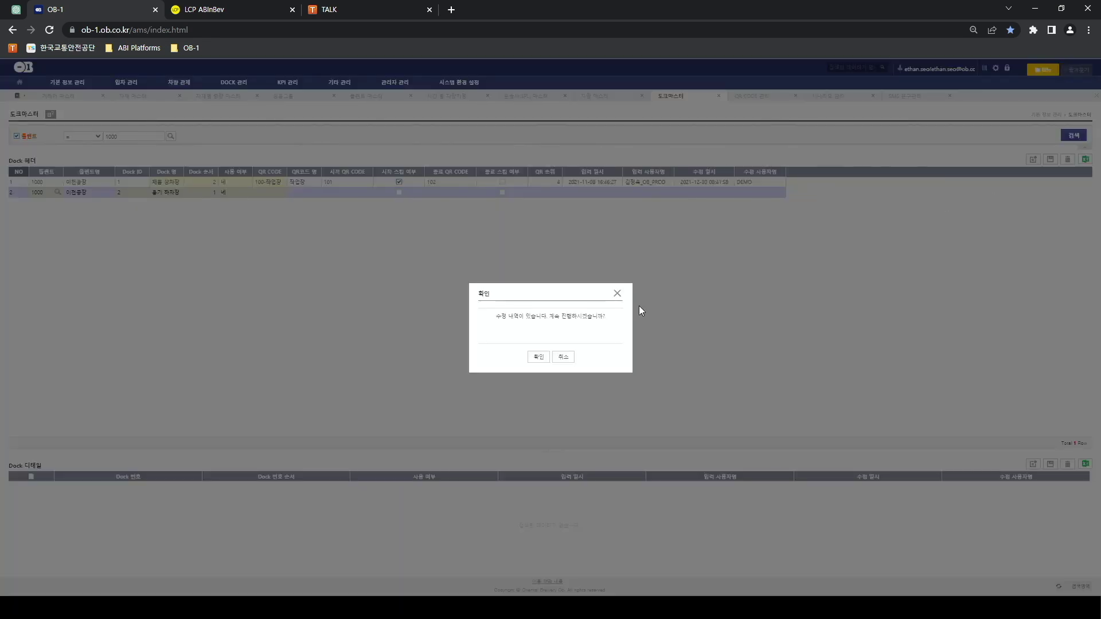
click(561, 360)
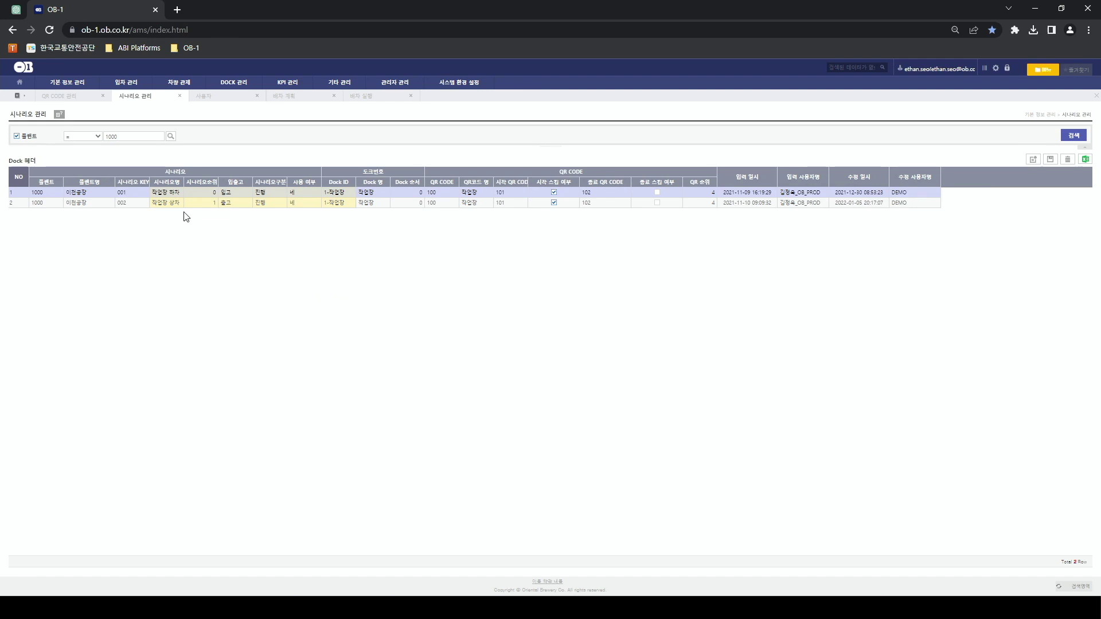
click(67, 96)
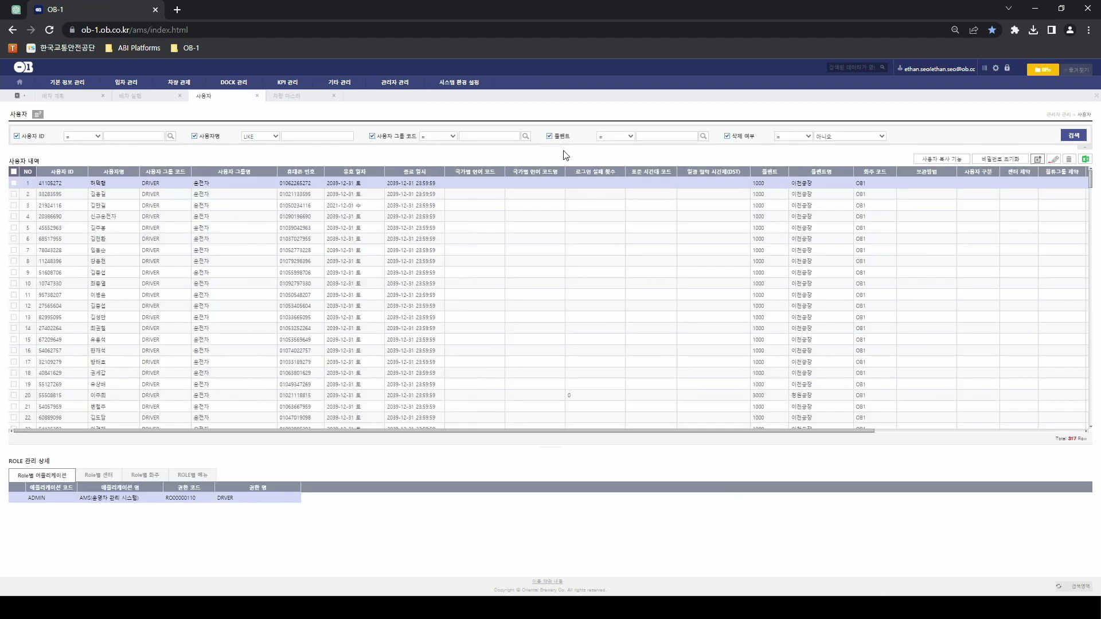
click(76, 81)
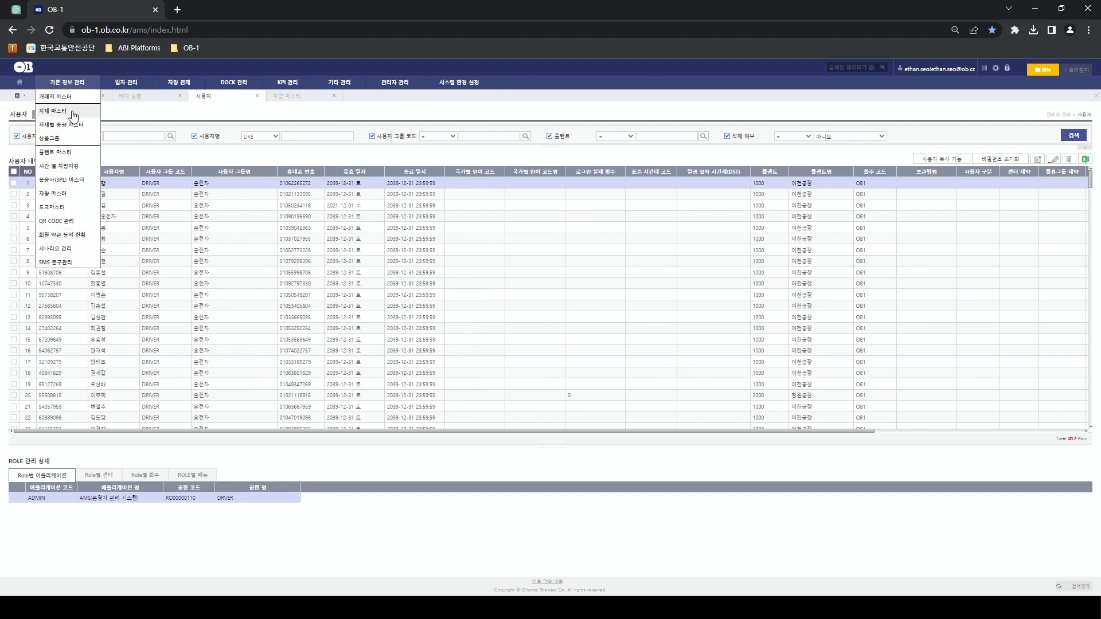
click(392, 86)
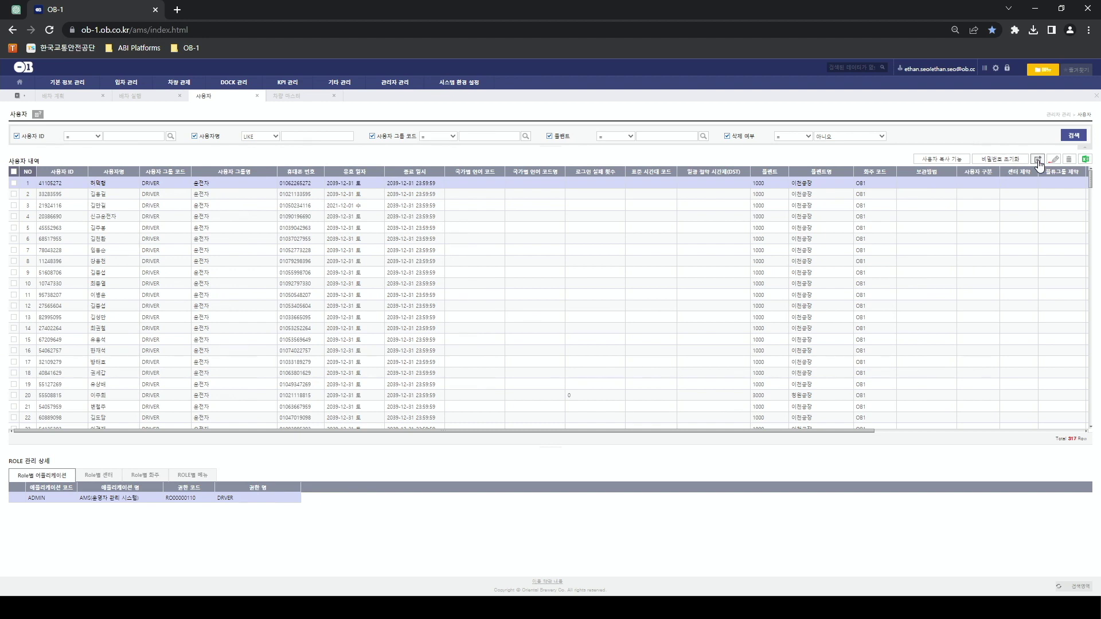
Open a new record form in 사용자 and choose DRIVER as the 사용자 그룹 코드.
click(1011, 155)
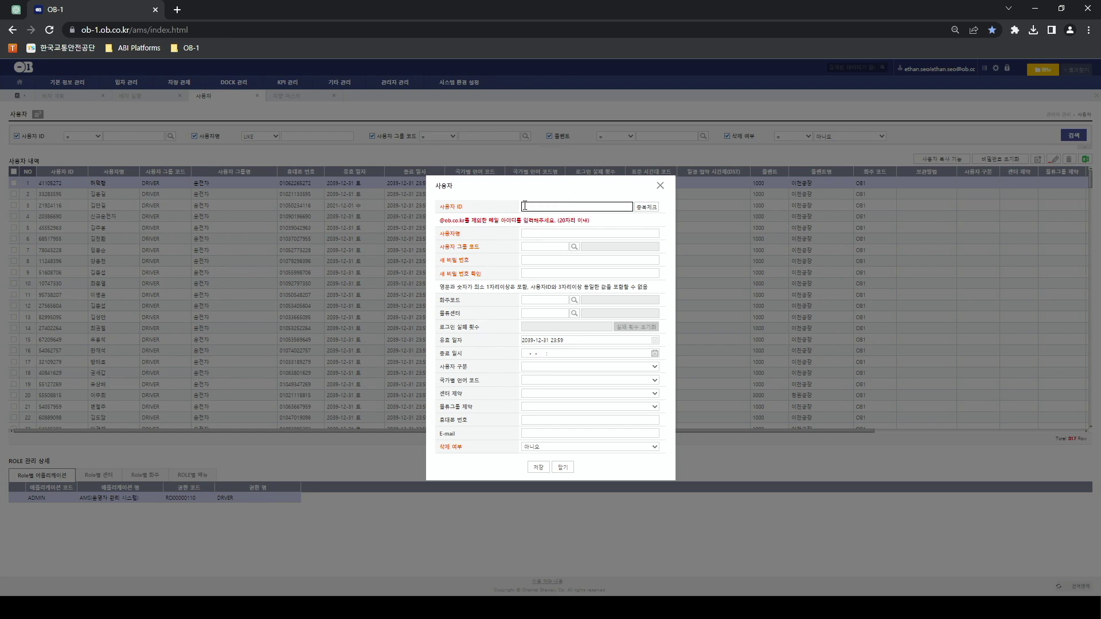
click(533, 234)
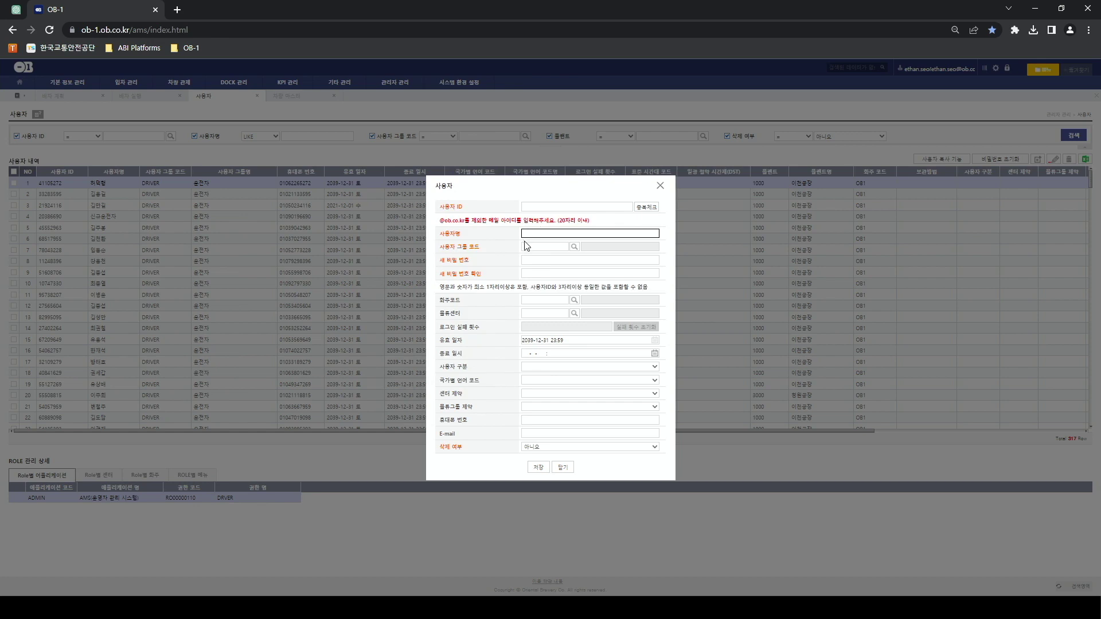
click(575, 247)
double_click(578, 317)
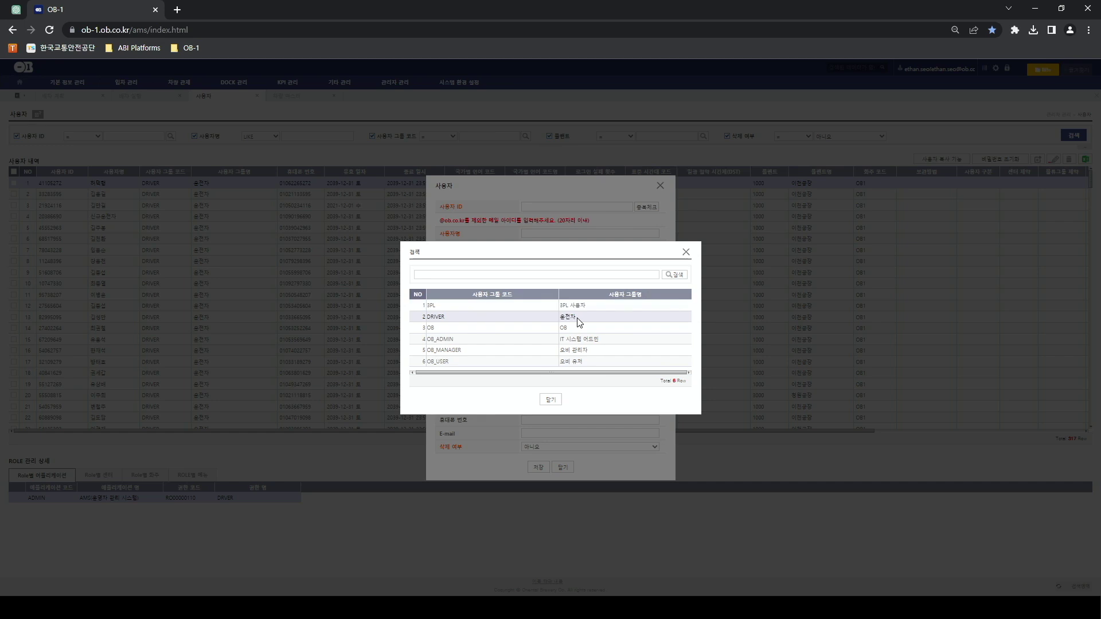
click(538, 259)
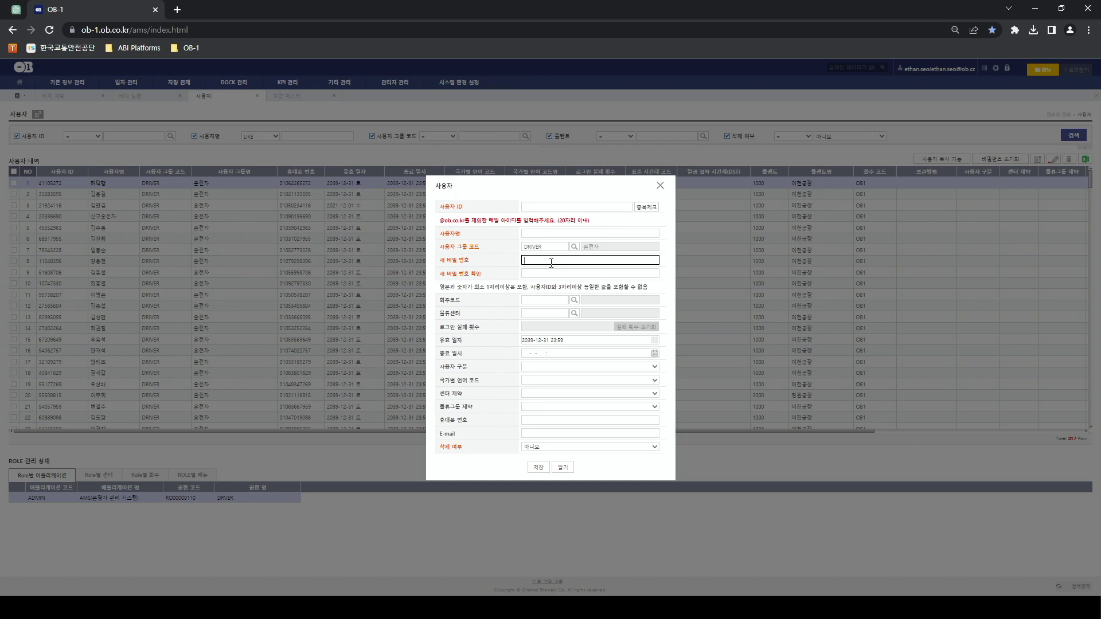
Set 화주코드 to OB1 and 물류센터 to 1000, and close the new user form without saving.
click(574, 300)
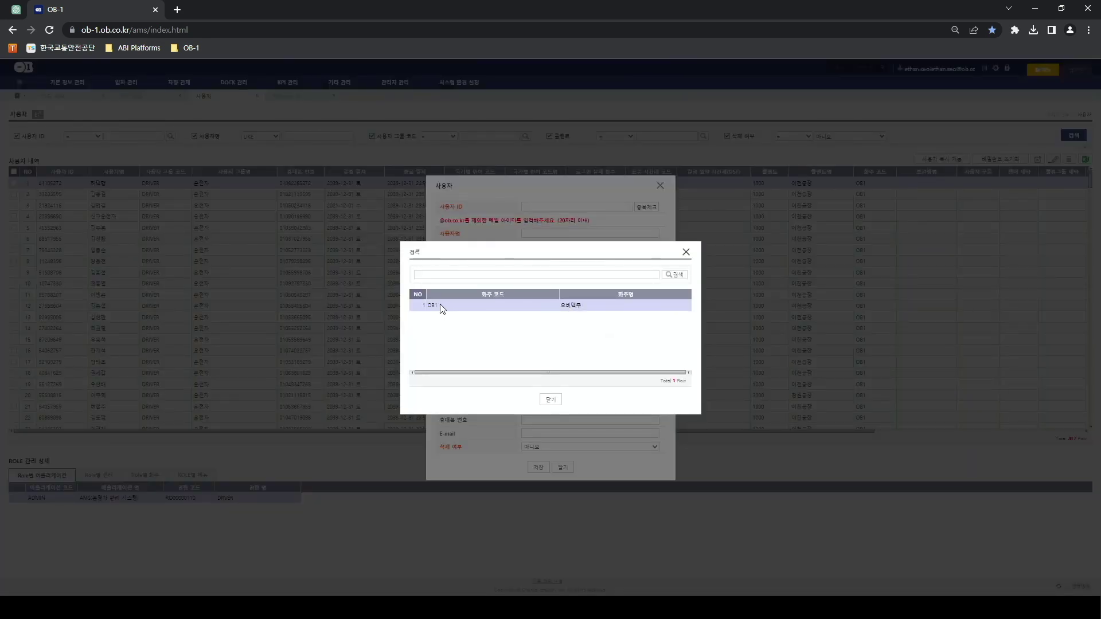
double_click(437, 309)
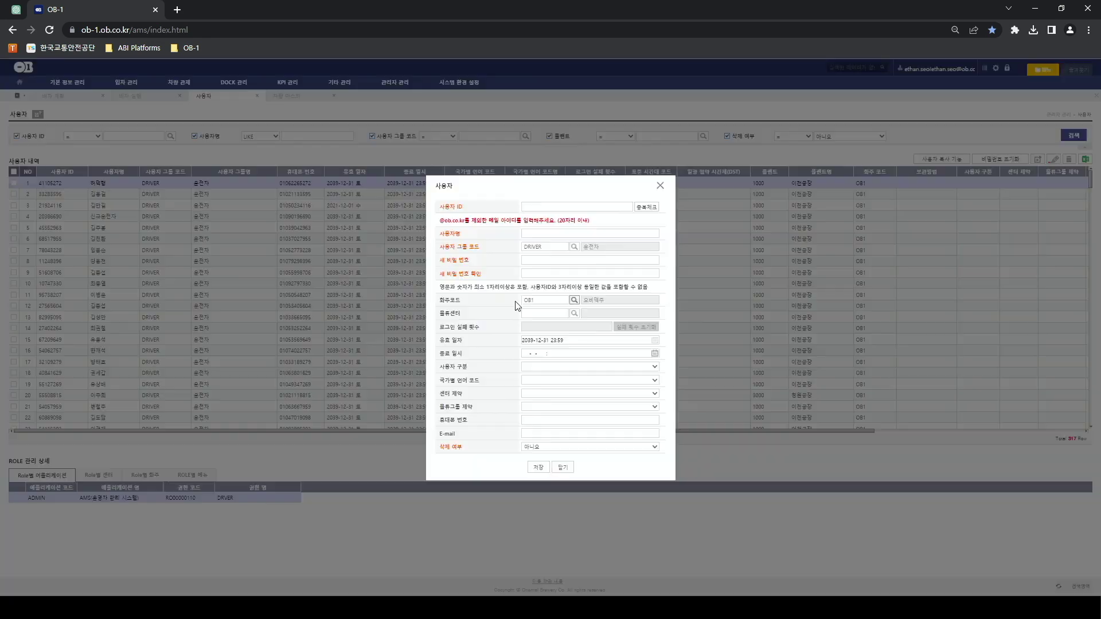
click(574, 314)
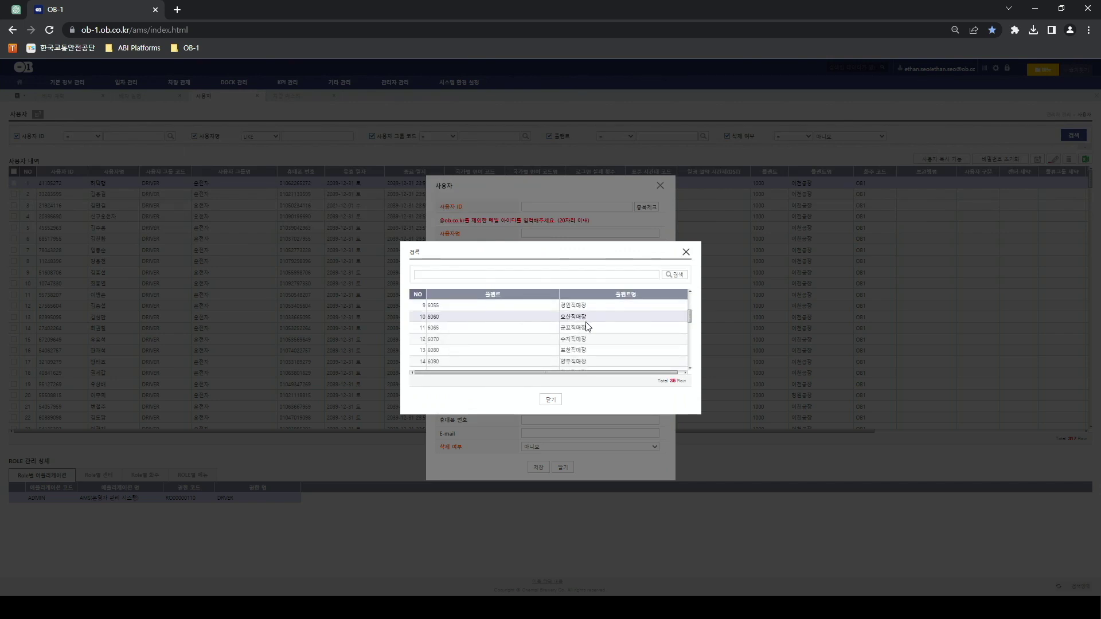
double_click(570, 306)
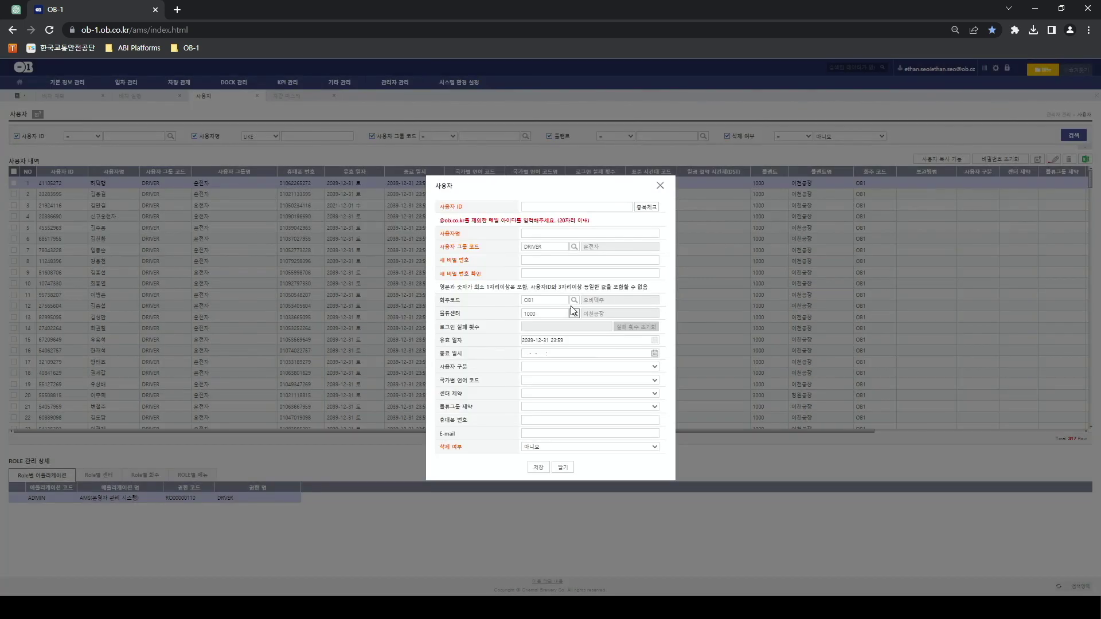
click(536, 422)
click(537, 434)
click(563, 468)
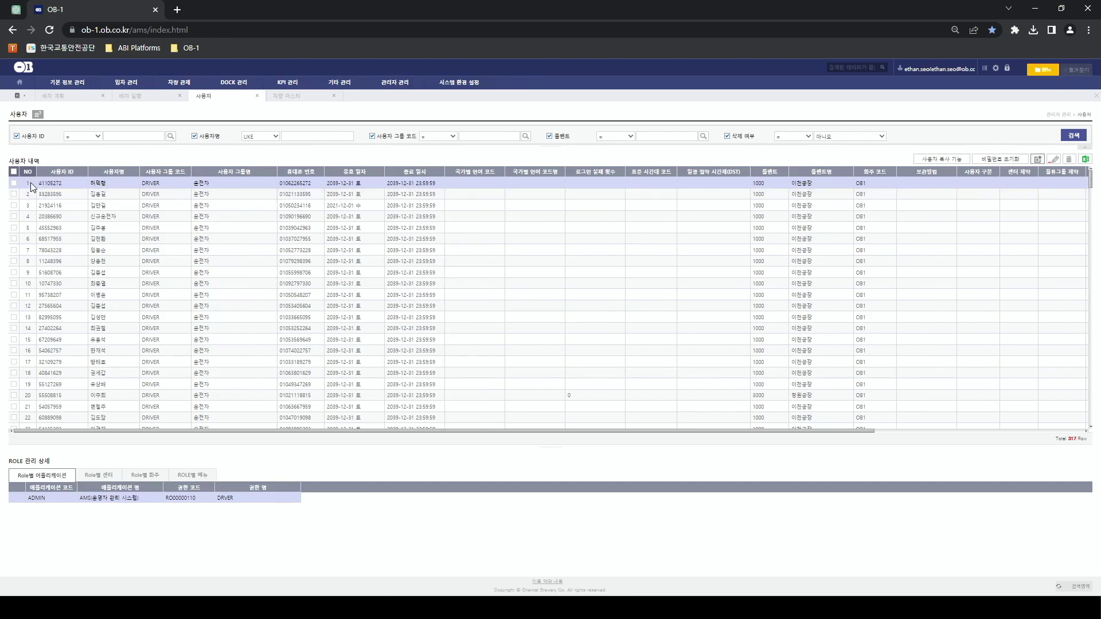
Switch between the 배차 실행 and 배차 계획 screens to compare the executed dispatches with the planned ones.
click(304, 102)
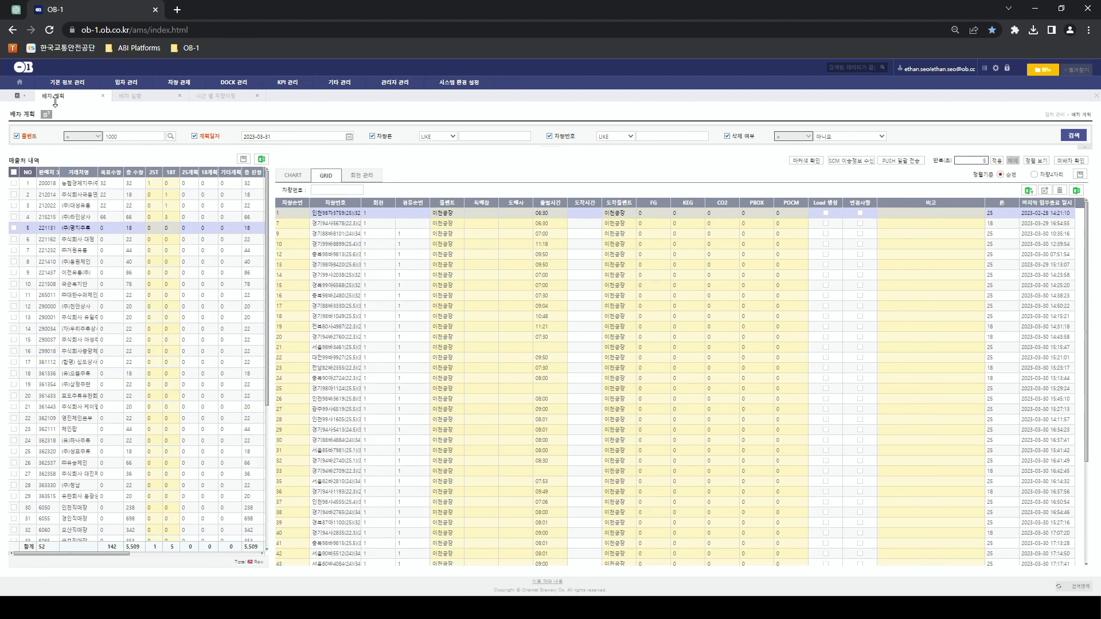
click(144, 97)
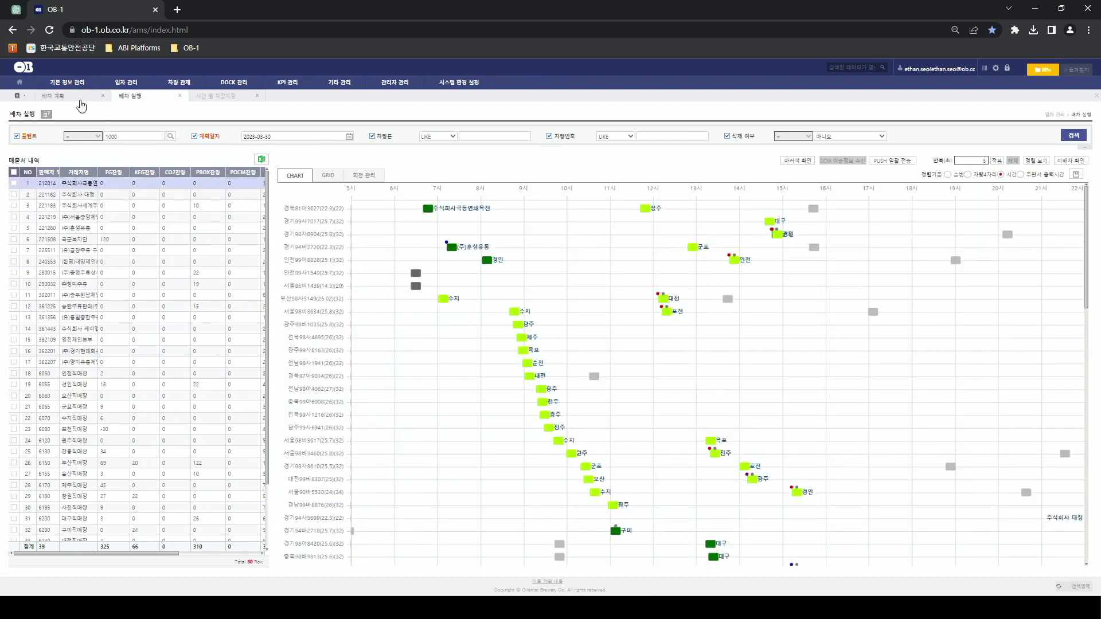
click(133, 98)
click(80, 97)
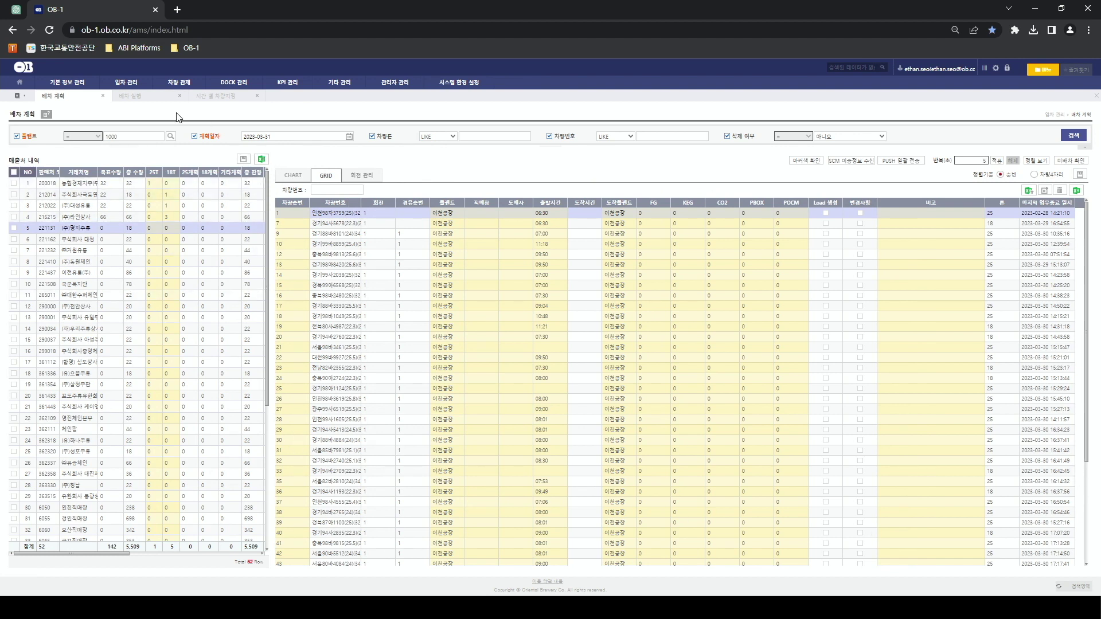
In the 배차 실행 chart, examine the progress status and times of the first vehicle's first delivery, and close the details.
click(144, 98)
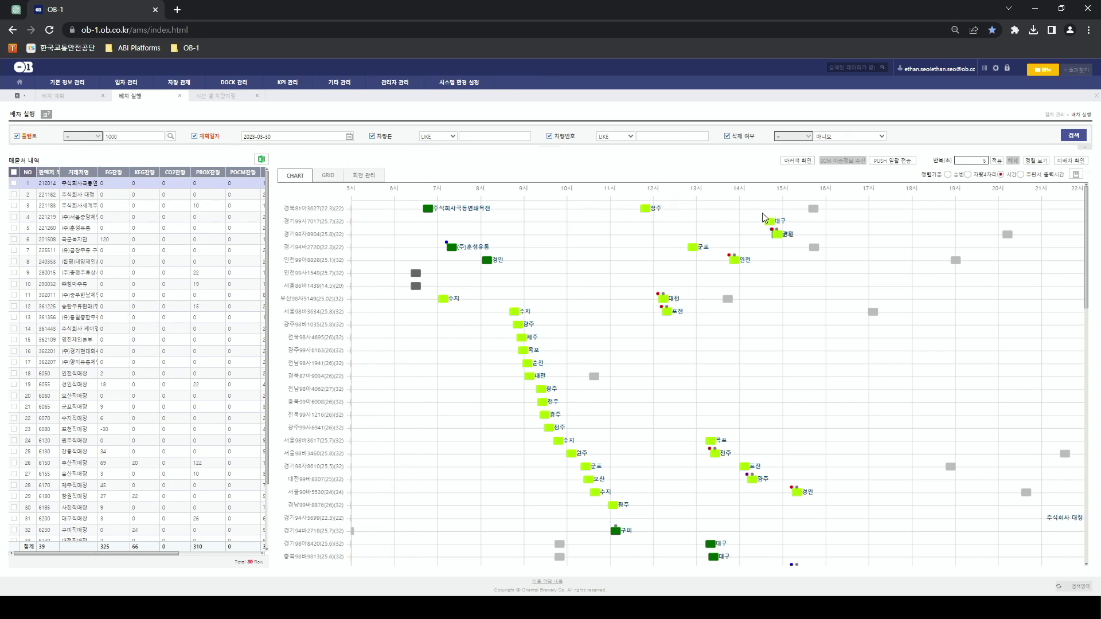
click(431, 210)
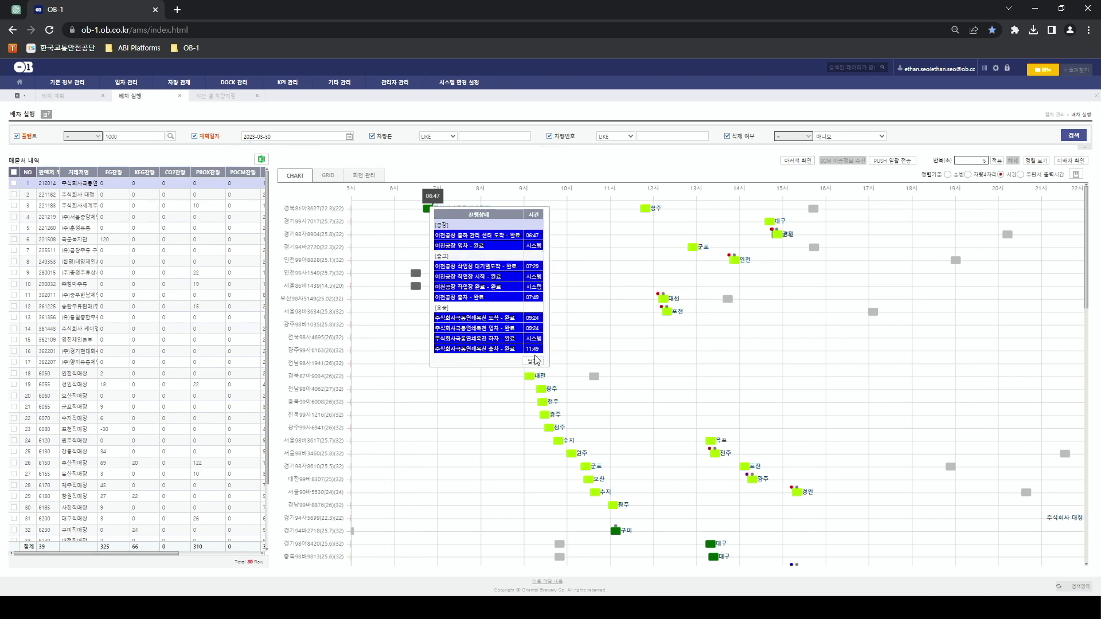
click(535, 360)
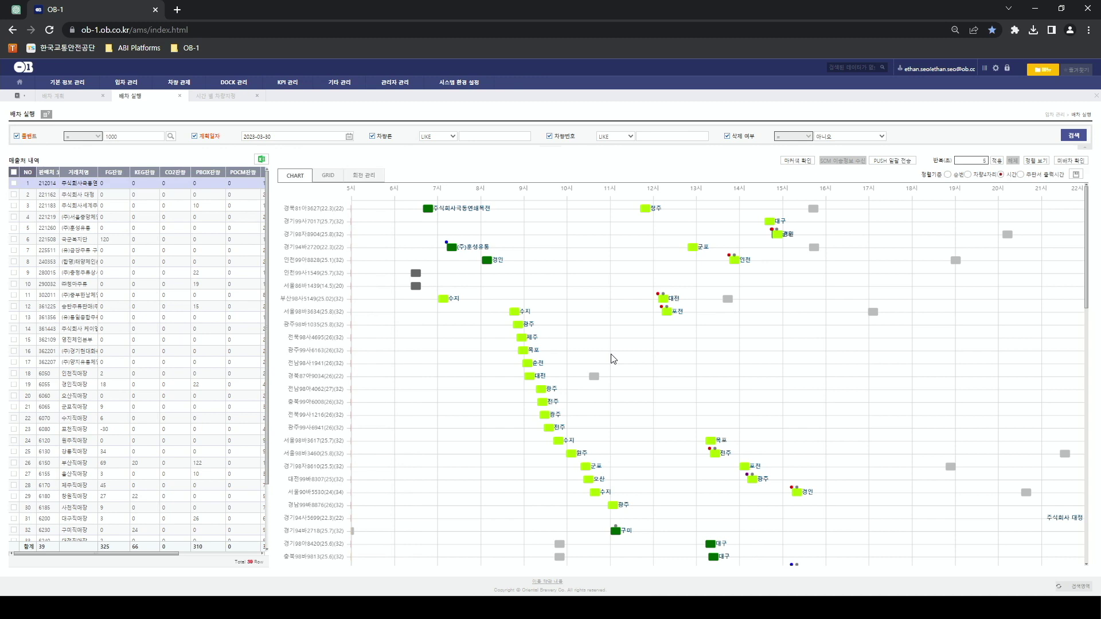
In 배차 계획, move the 총 수량 column of 매출처 내역 in front of the 25T column.
click(53, 96)
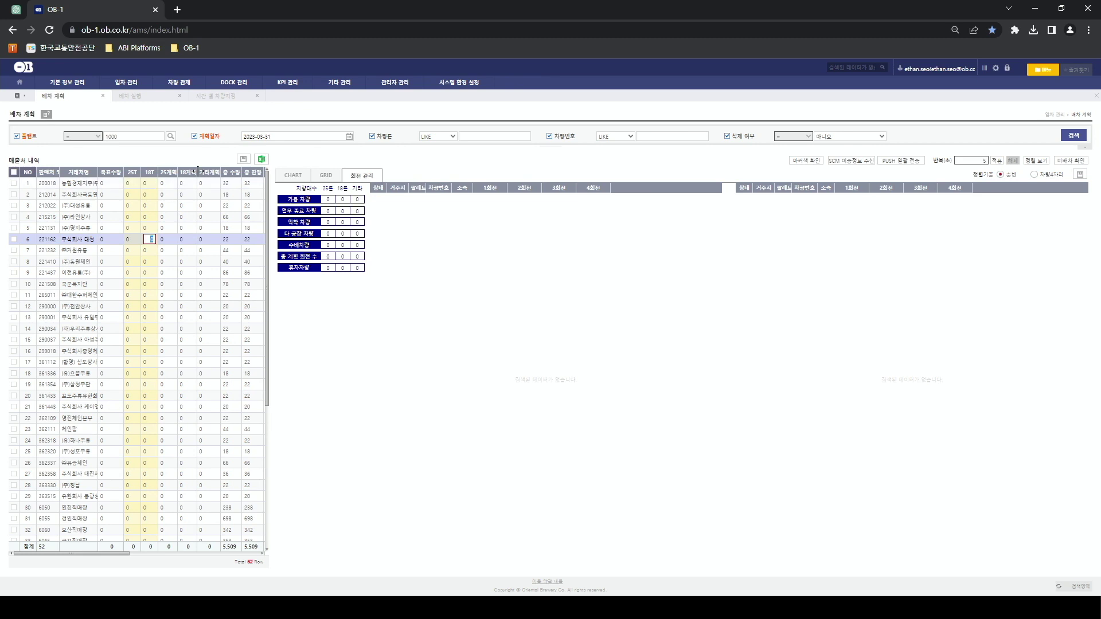
click(234, 172)
drag(131, 172, 127, 173)
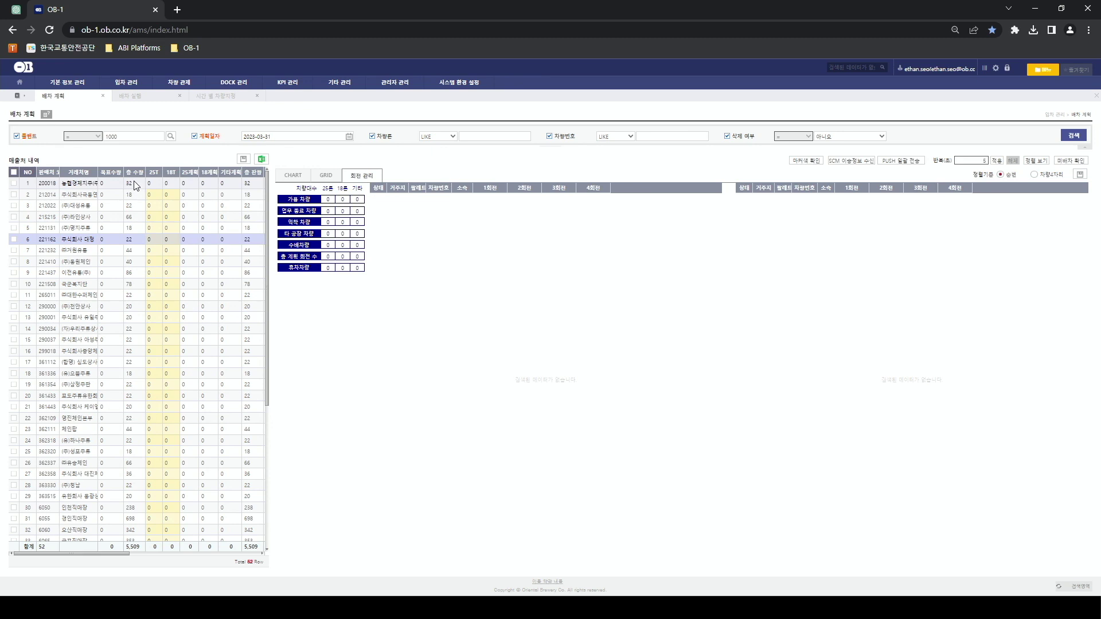
In 매출처 내역, set 25T to 1 for row 1, and 18T to 1 for rows 2 and 3 and 3 for row 4.
click(154, 184)
text(1)
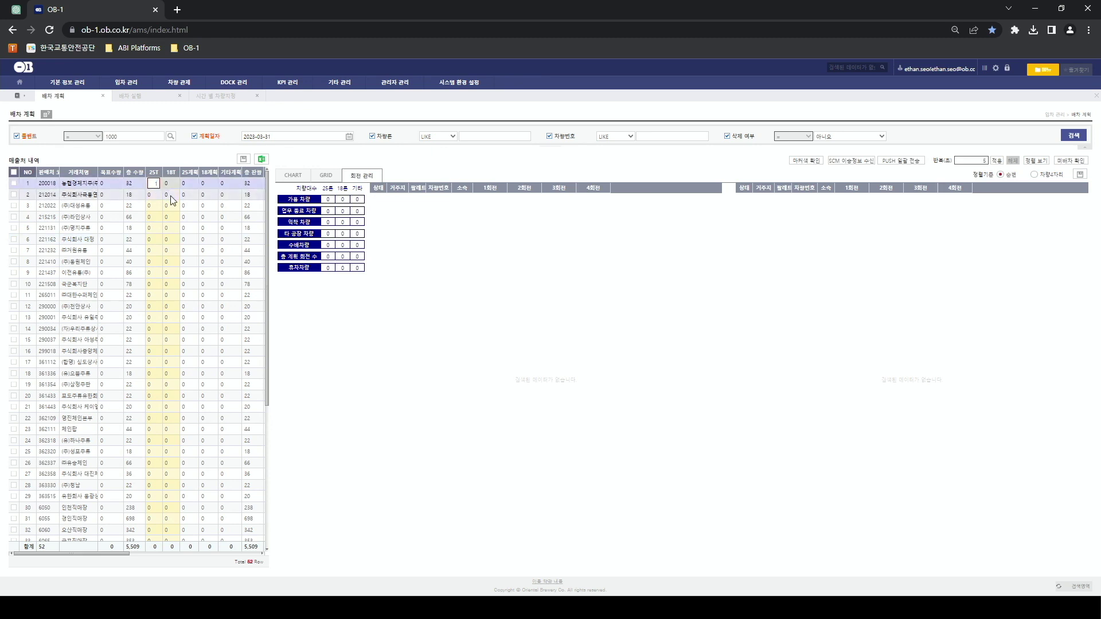
click(171, 195)
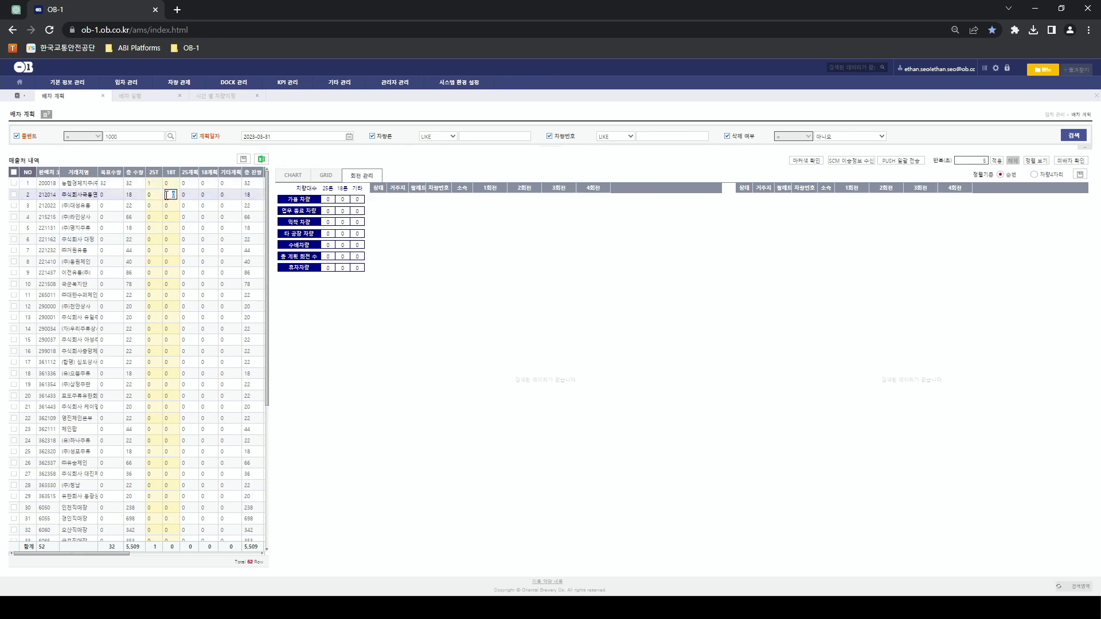
text(1)
click(167, 207)
text(1)
click(171, 218)
text(3)
Set 18T to 1 for rows 5 and 6 and to 2 for row 7 of 매출처 내역.
click(172, 228)
text(1)
click(172, 239)
text(1)
click(174, 251)
text(1)
key(BackSpace)
text(2)
click(171, 262)
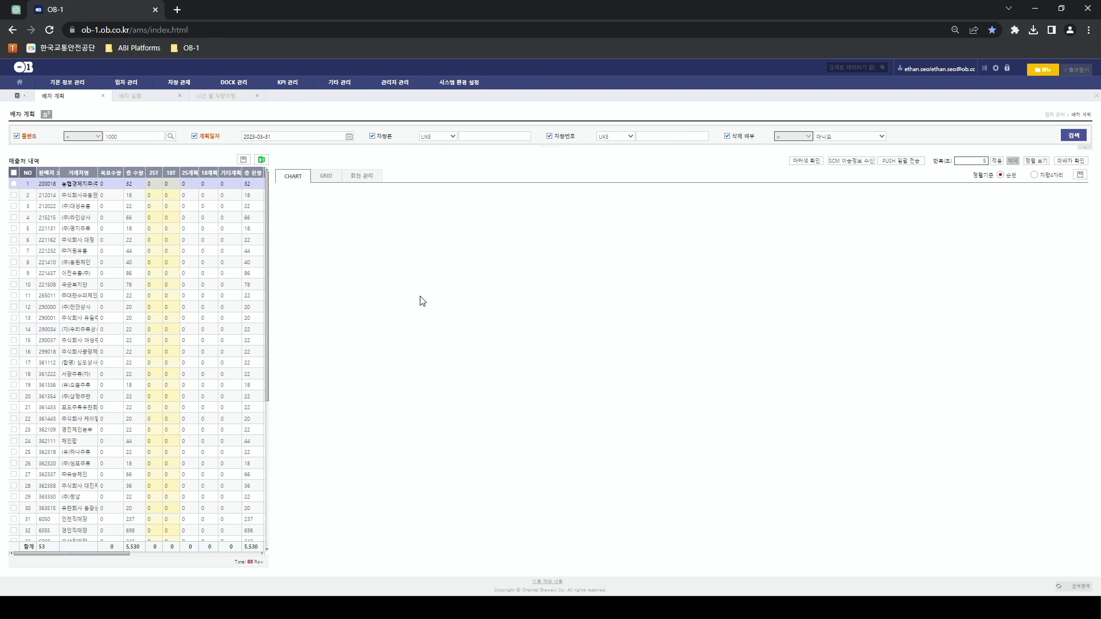
Switch to PowerPoint to examine slide 3, 순번 로직 확인 [배차 계획], and return to OB-1 to view the 시간 별 차량지정 screen.
key(alt+Tab)
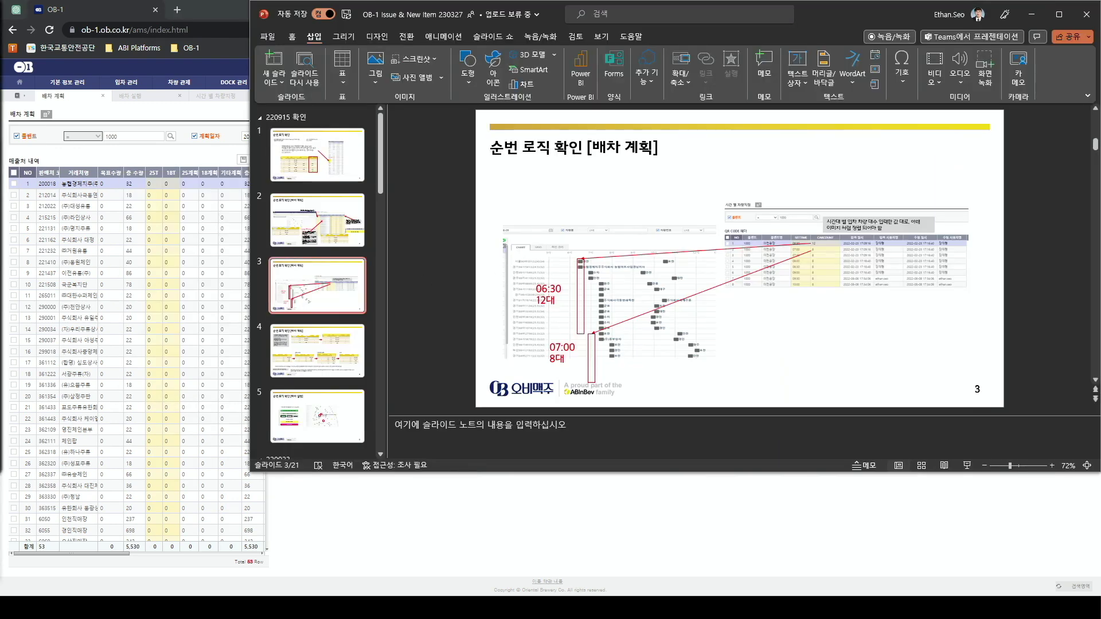
key(super+d)
key(alt+Tab)
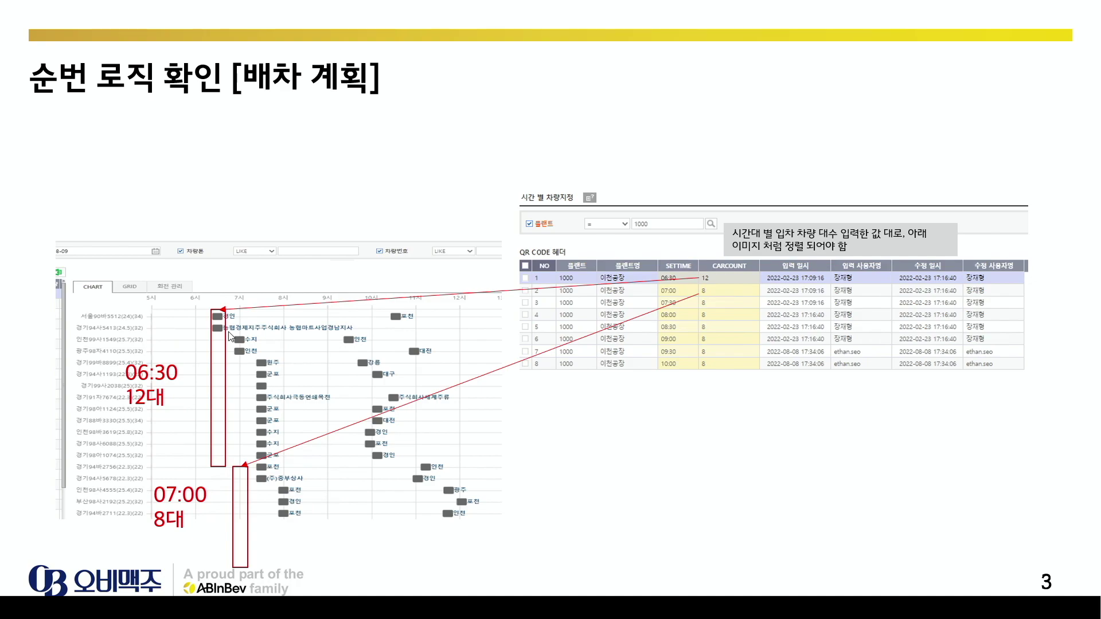
key(Escape)
key(alt+Tab)
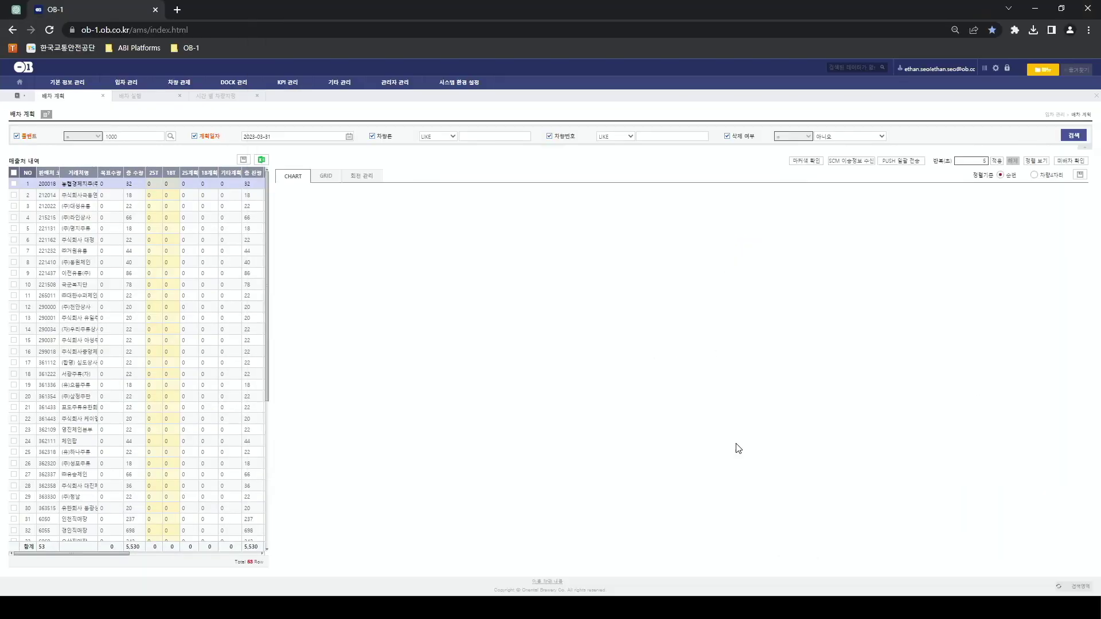
click(210, 97)
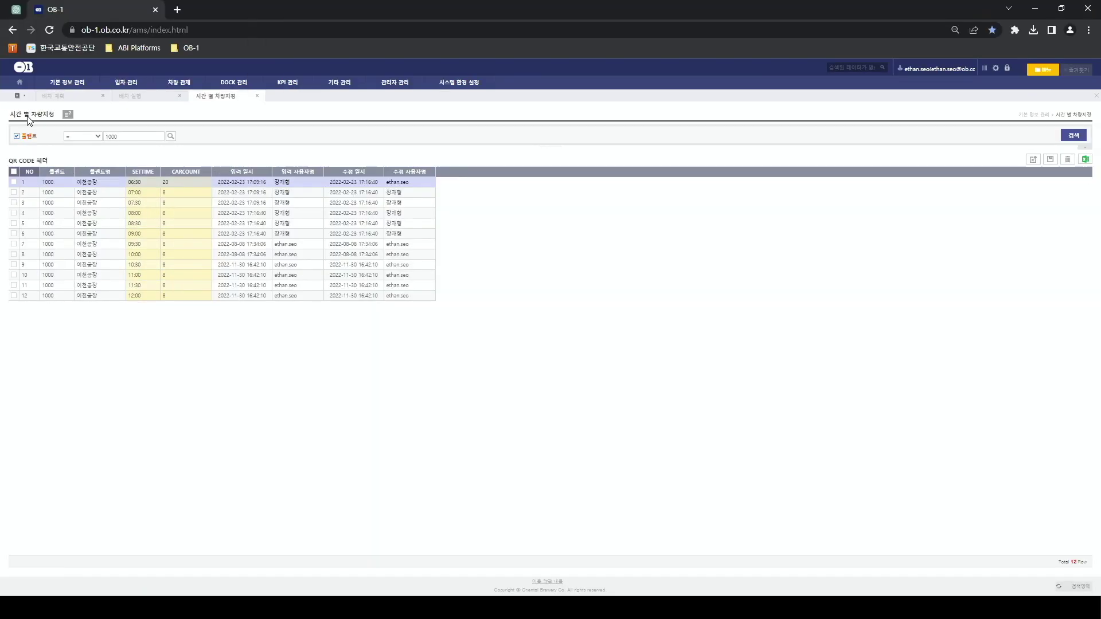